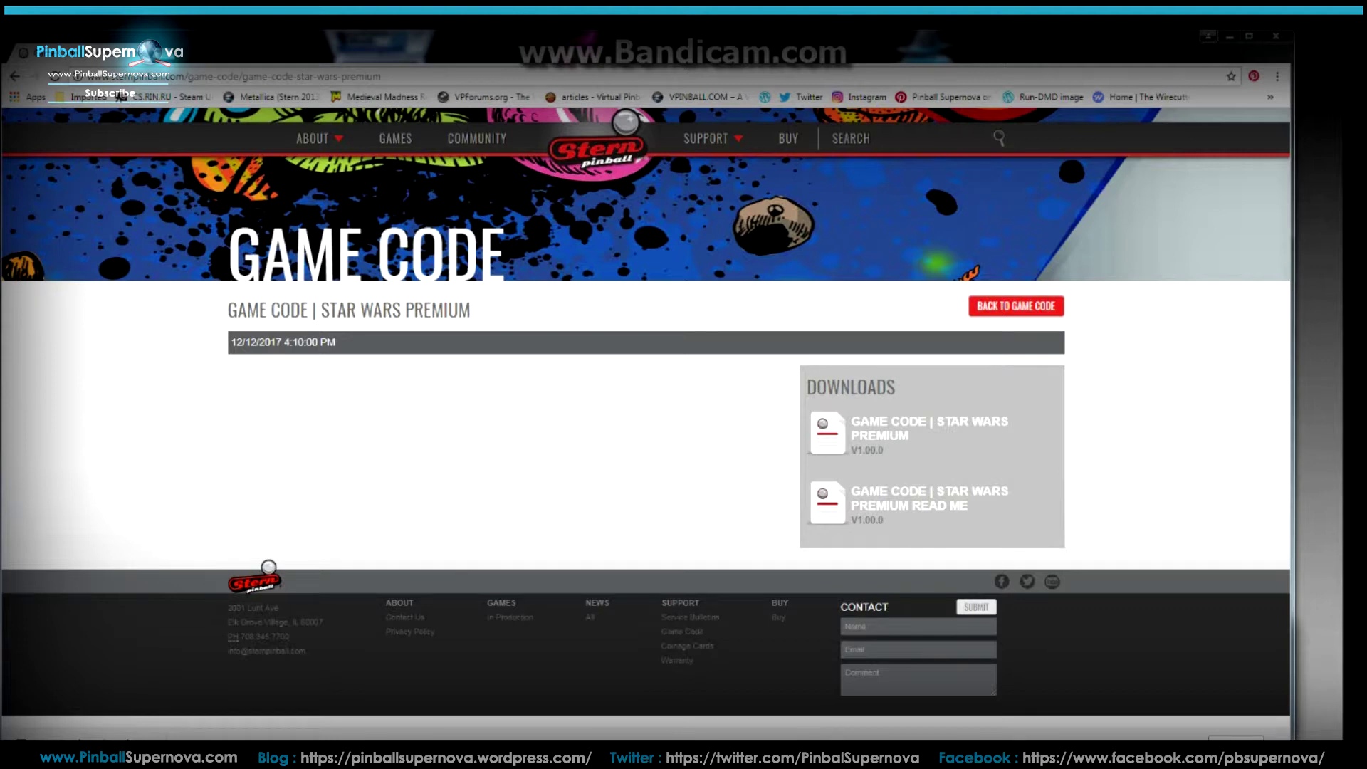
Select the current Star Wars Premium page address in Chrome's address bar to replace it
left_click(285, 76)
type("www.p")
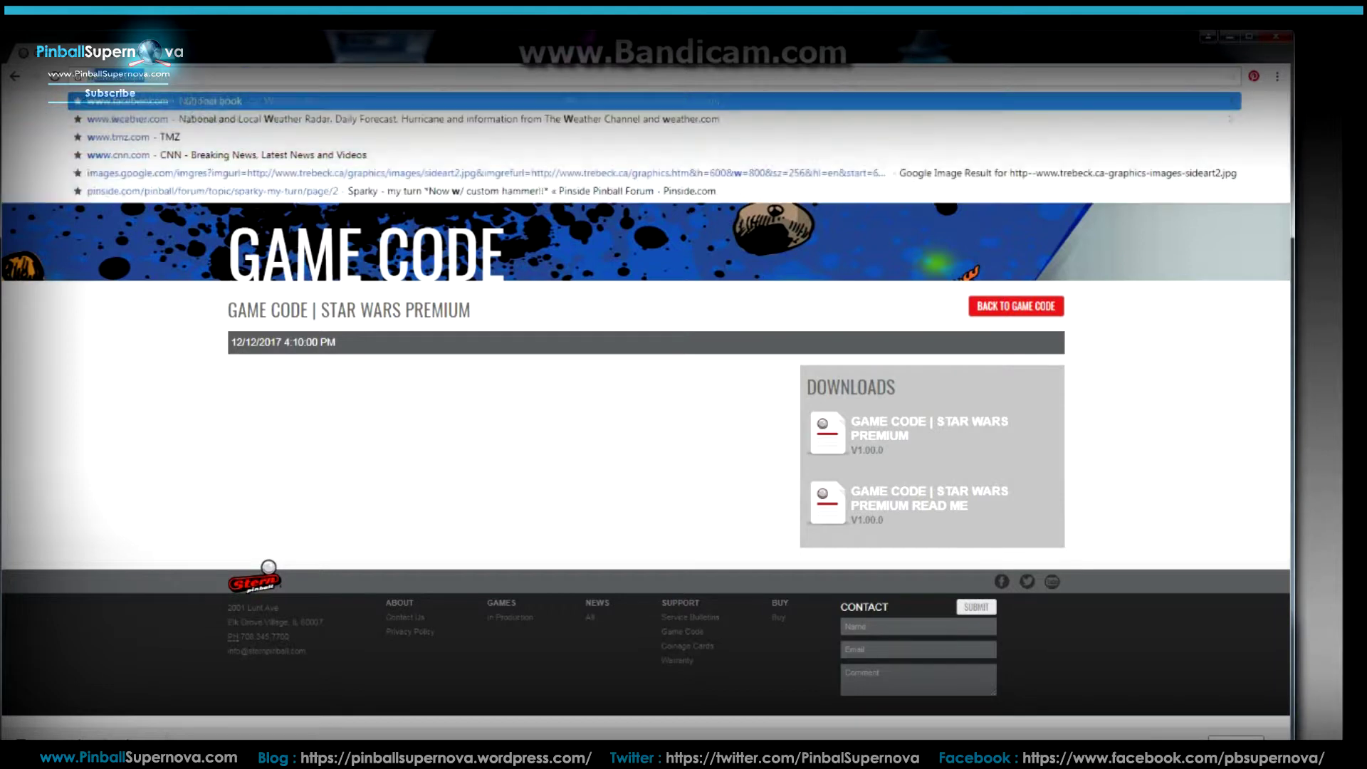
key("BackSpace")
type("sternpinba")
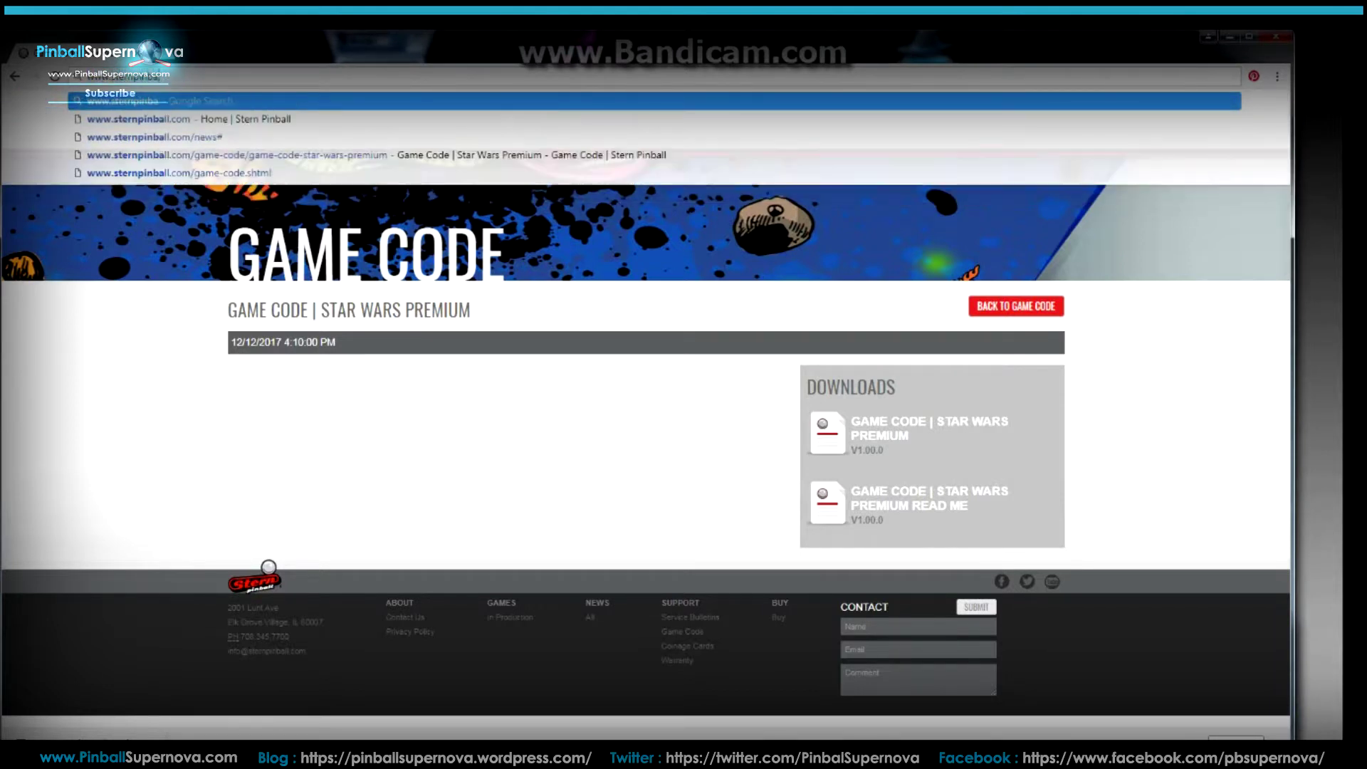
type("ll.com")
key("Return")
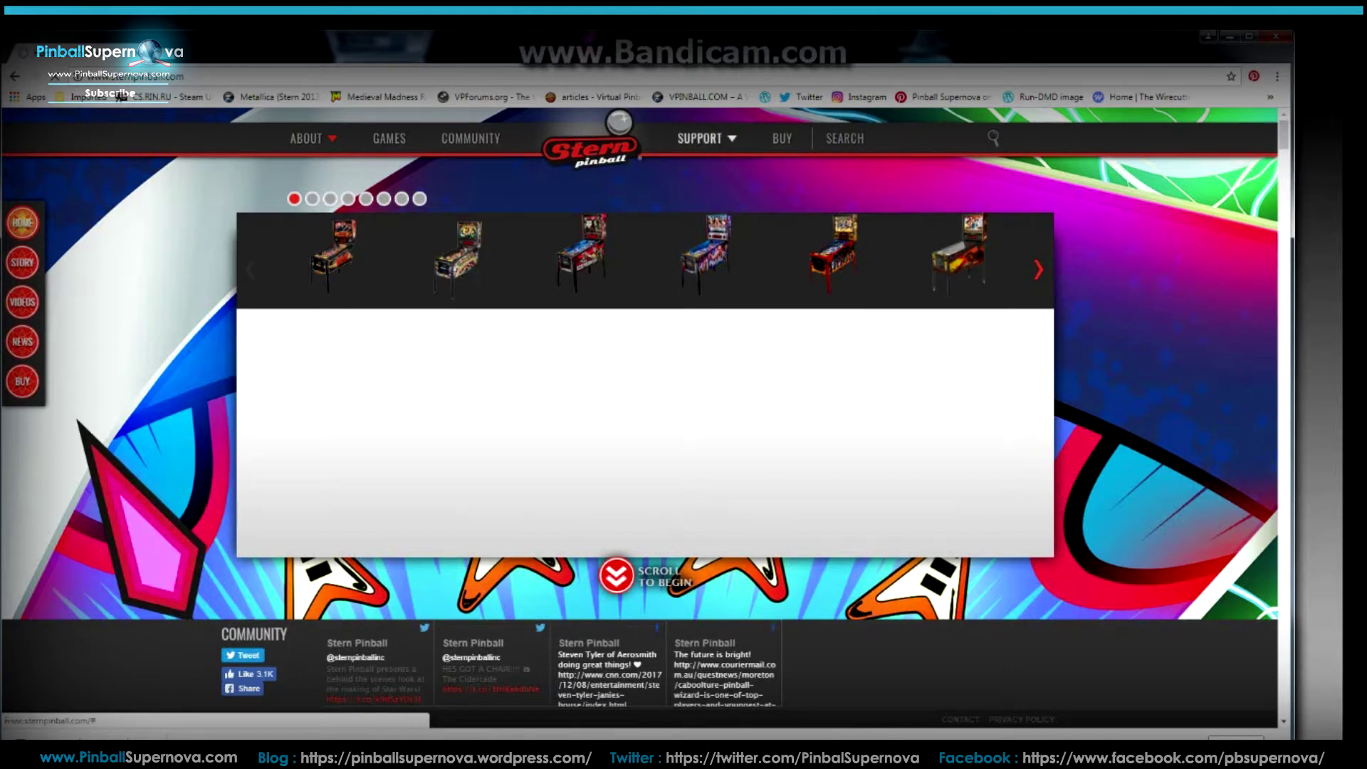
left_click(702, 138)
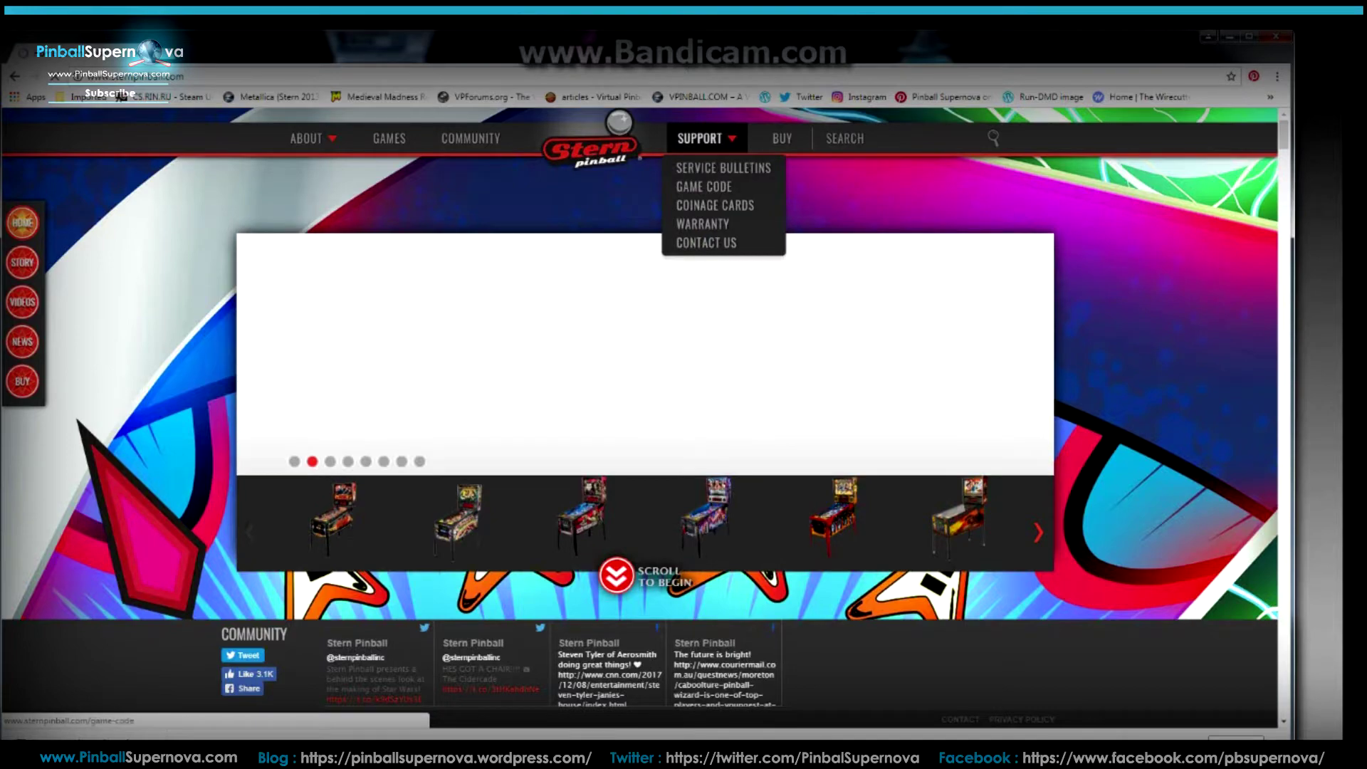
Go to Game Code, open the Star Wars Premium code page, then its read-me file
left_click(704, 187)
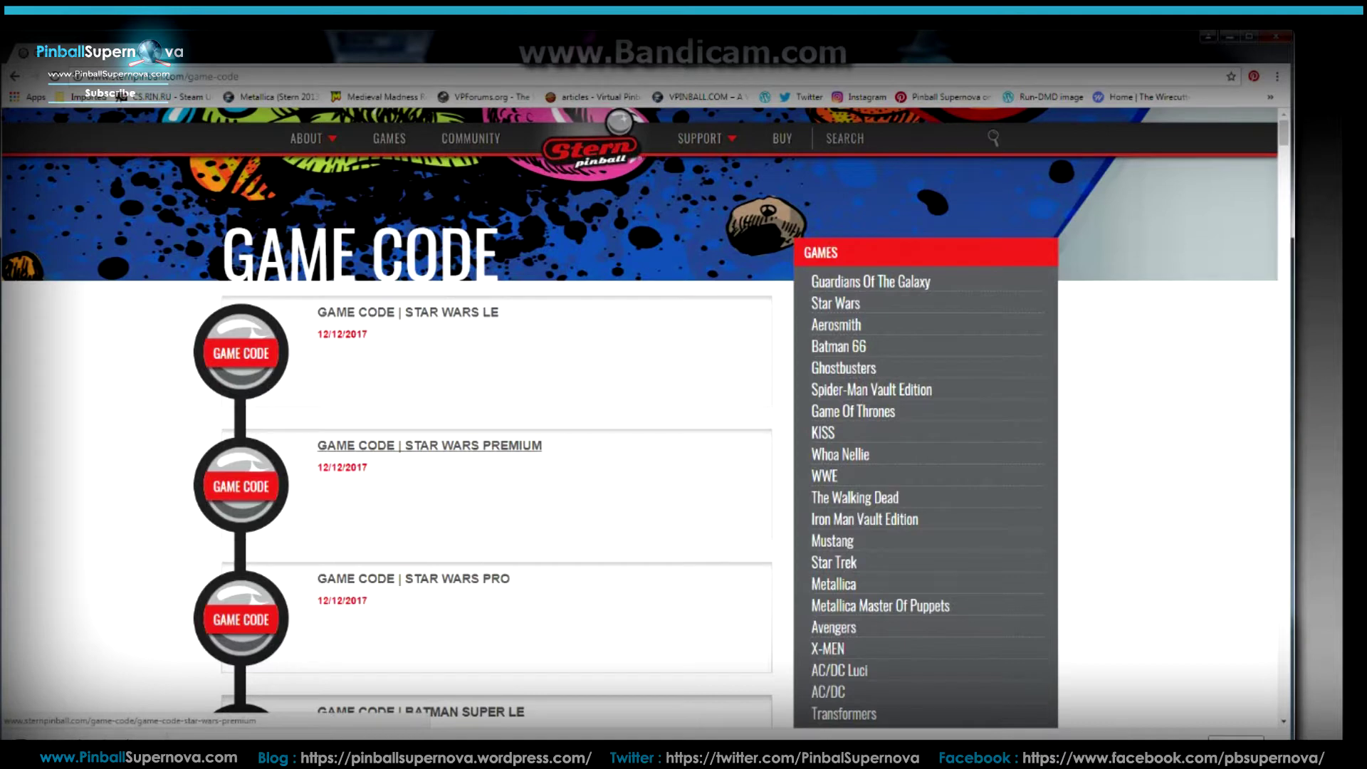
left_click(429, 445)
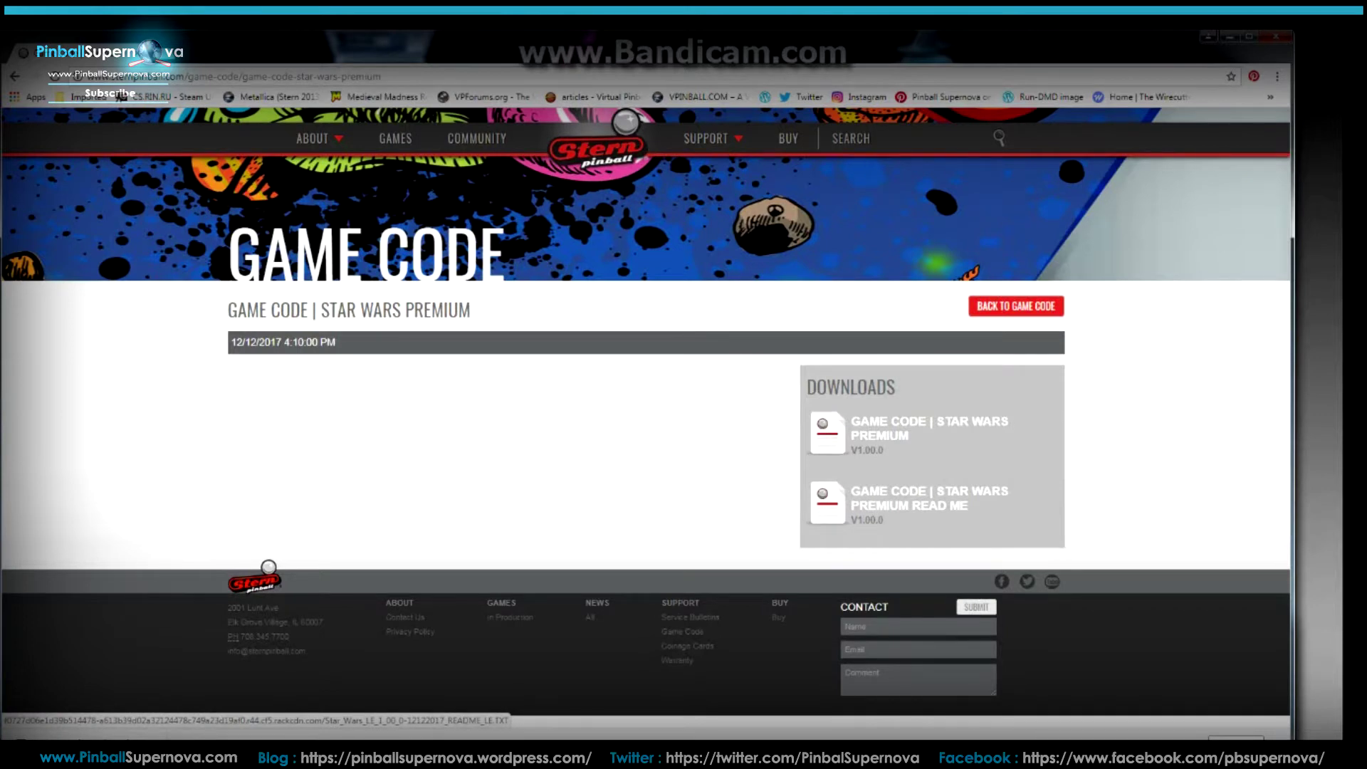
left_click(912, 499)
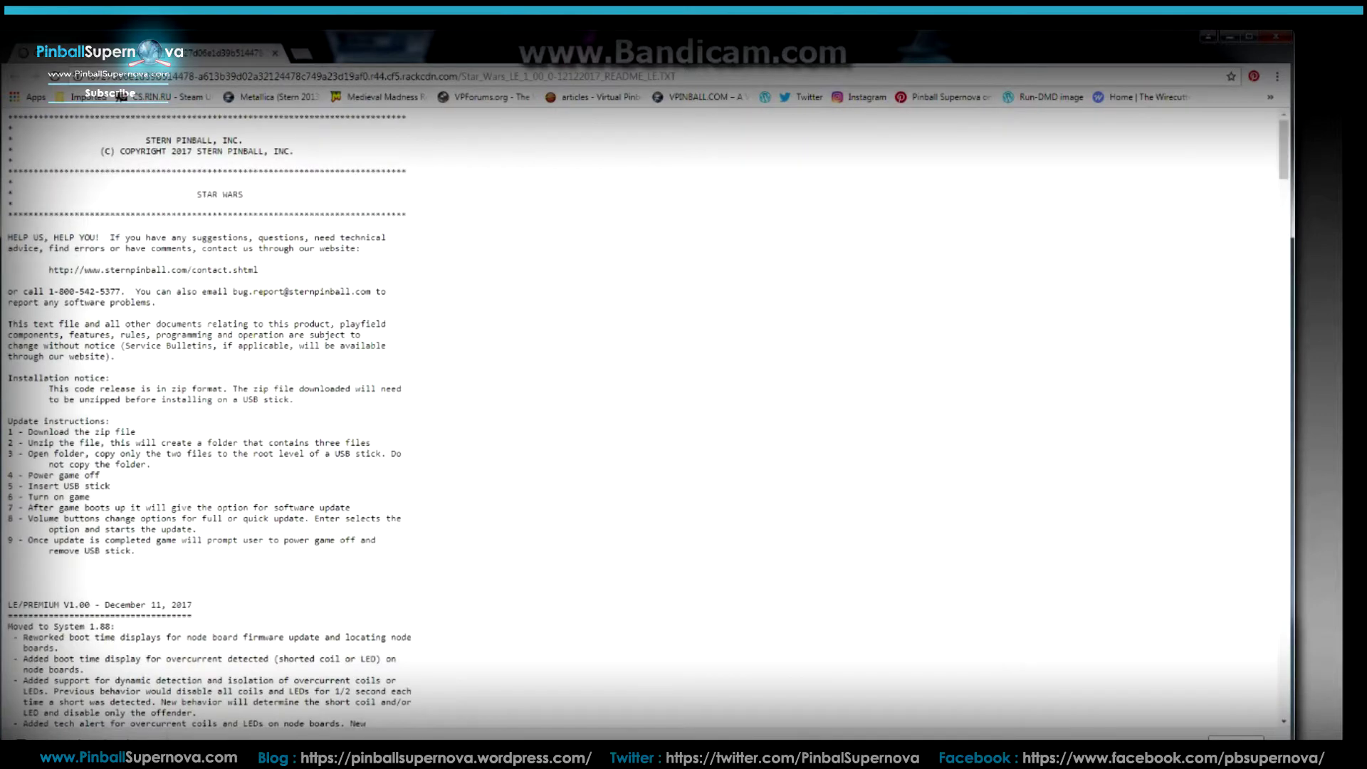
Scroll through the Star Wars Premium V1.00 read-me, then return to the downloads page
scroll(912, 499, "down", 4)
scroll(641, 420, "down", 3)
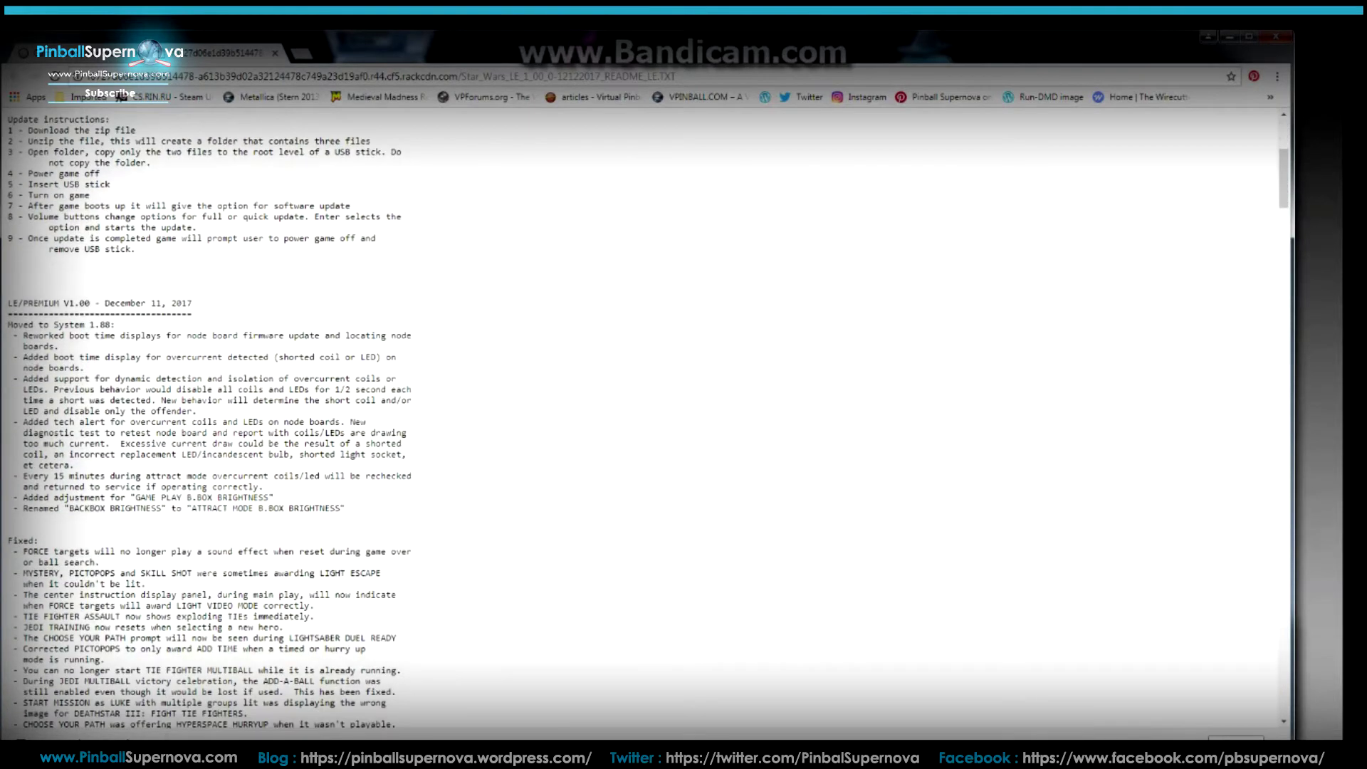
scroll(640, 420, "down", 7)
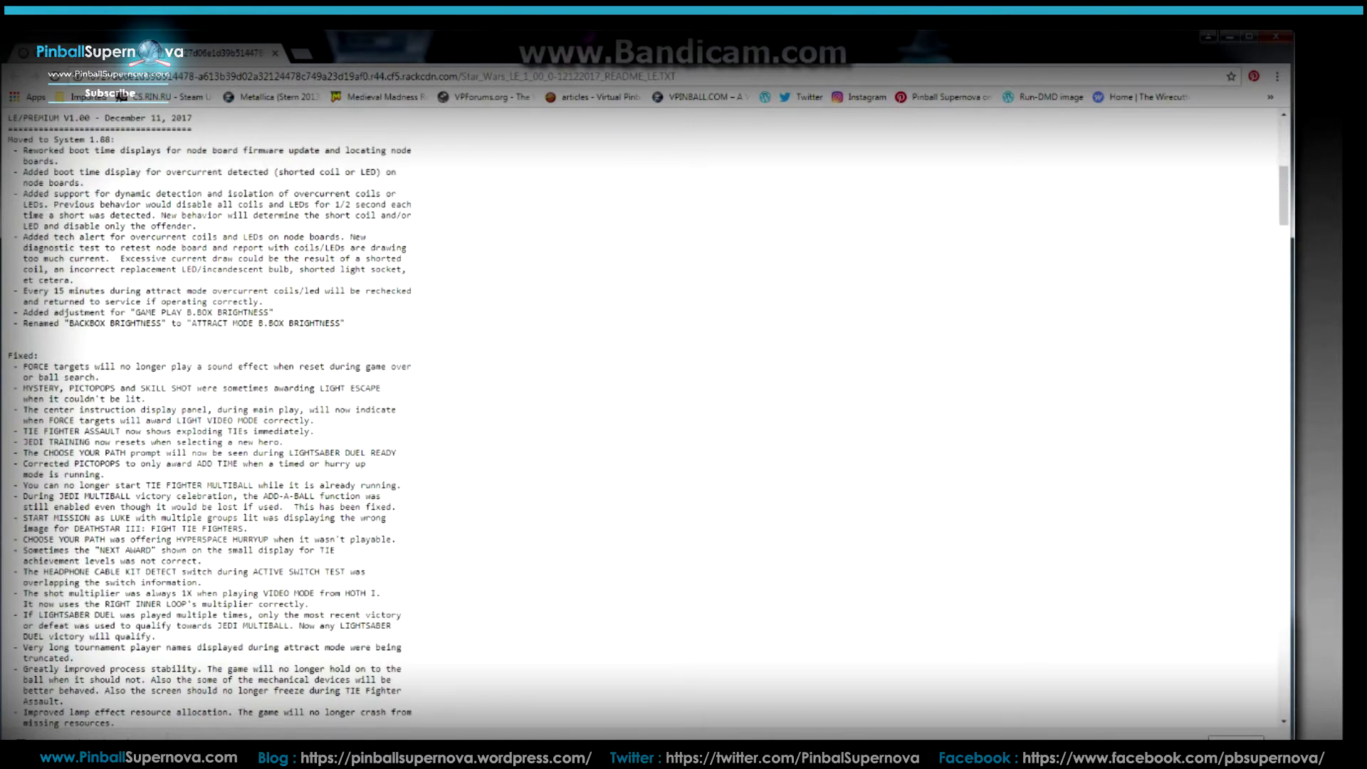
scroll(641, 420, "down", 12)
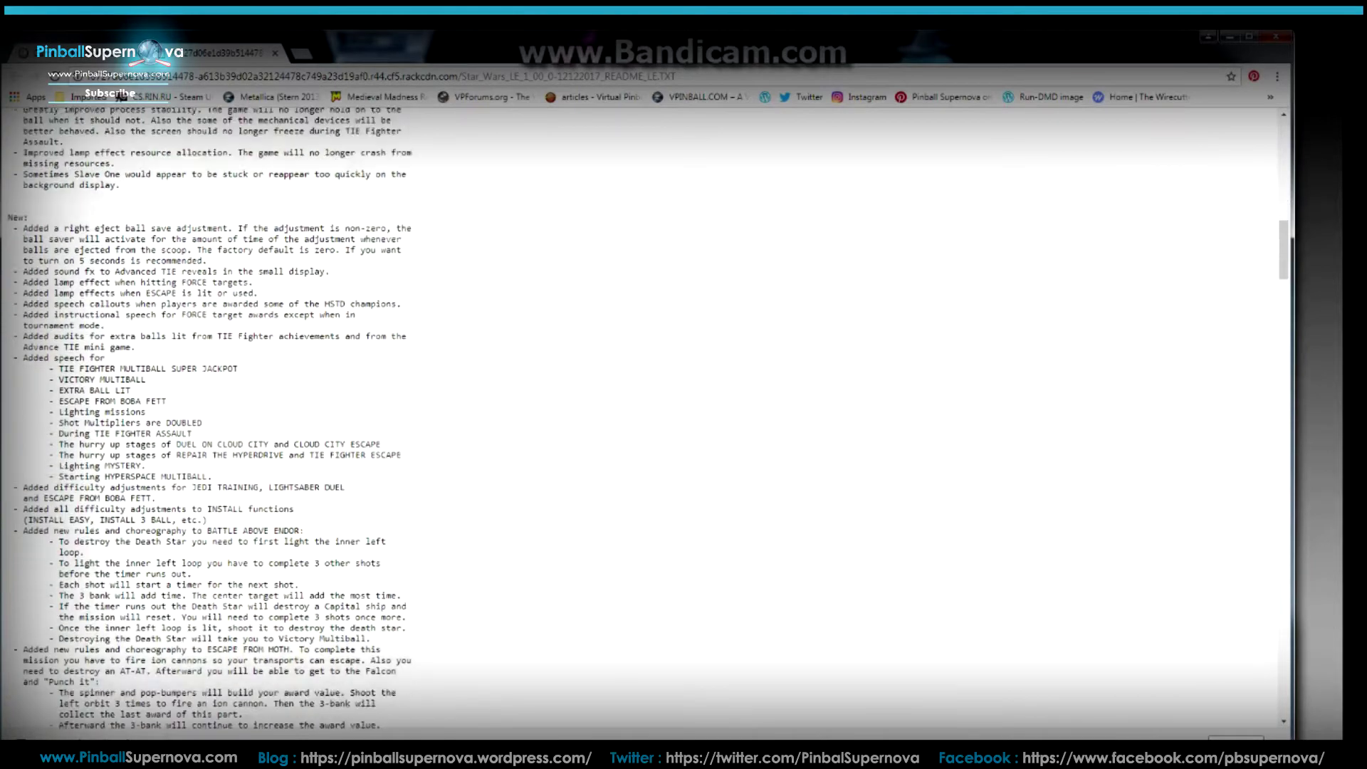
scroll(641, 420, "down", 8)
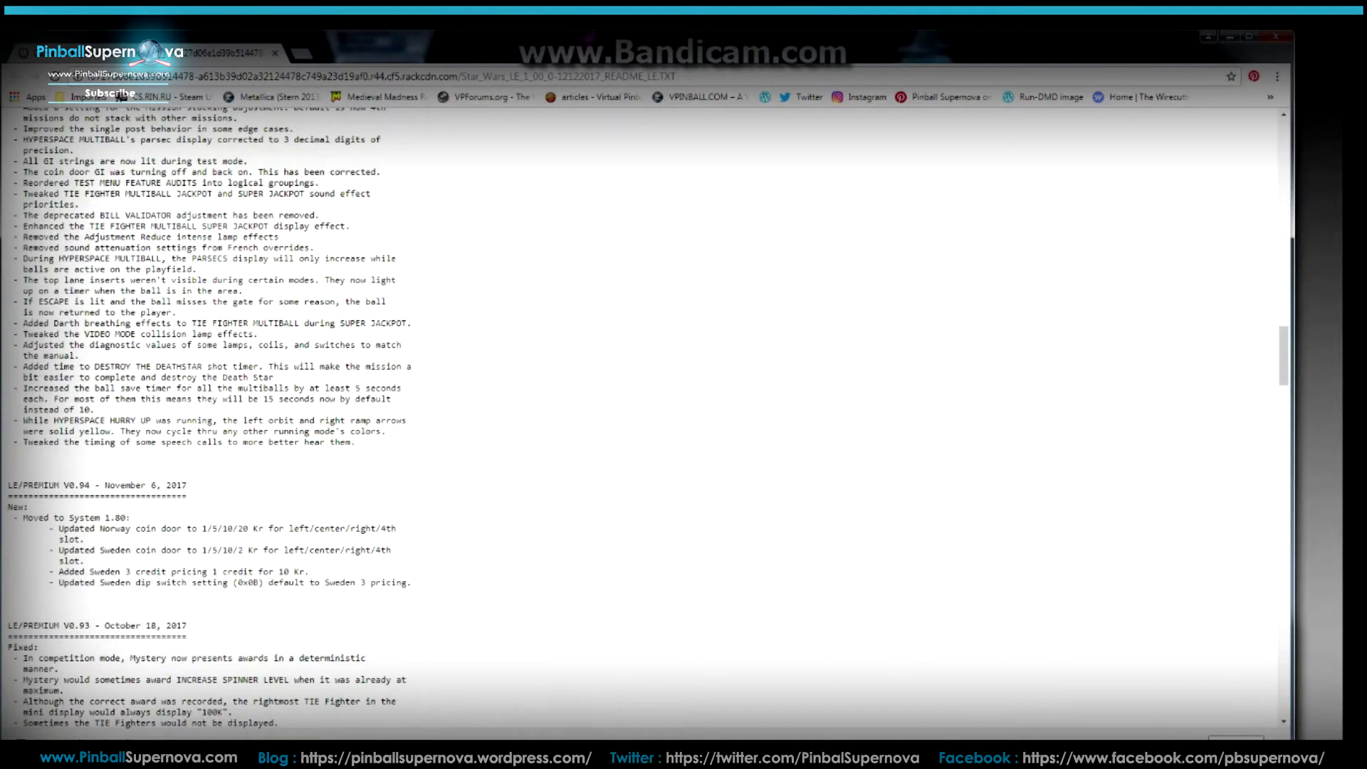
scroll(641, 421, "up", 8)
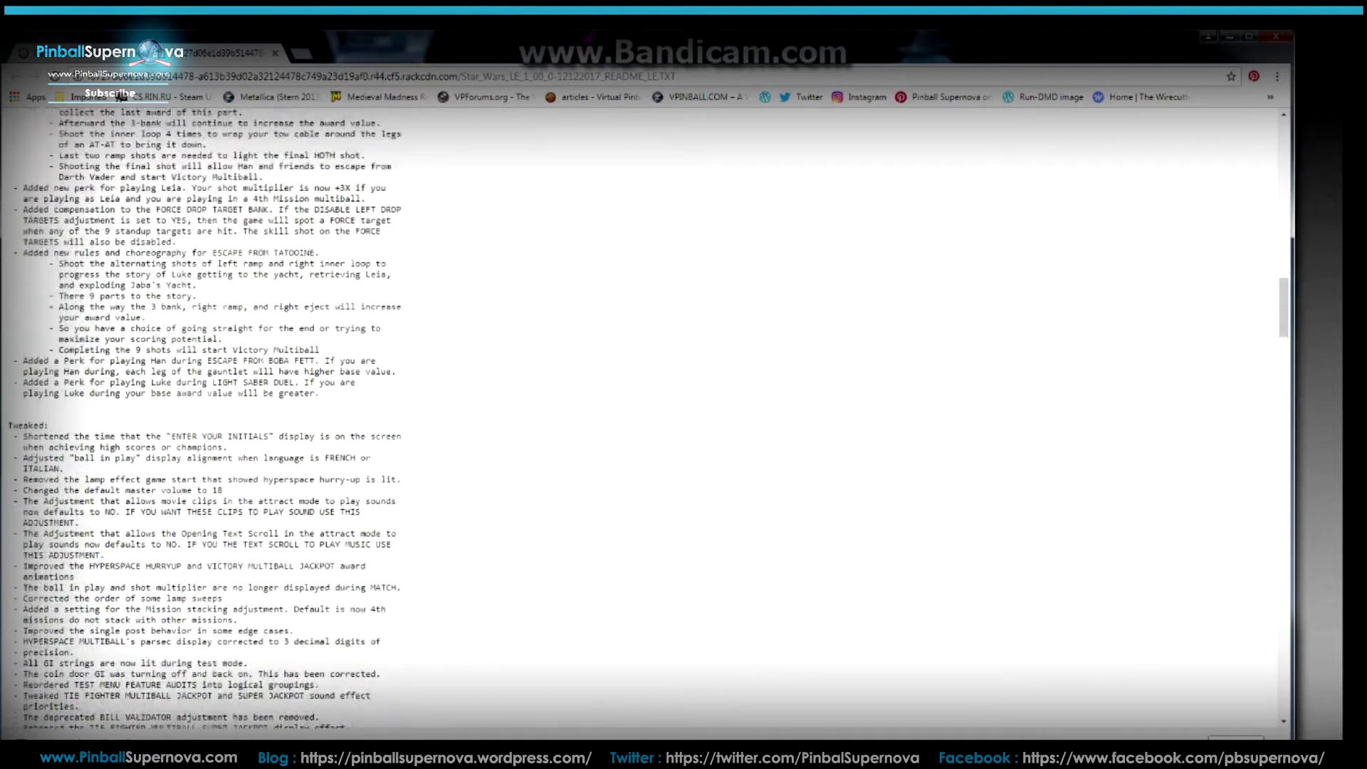
scroll(641, 420, "up", 10)
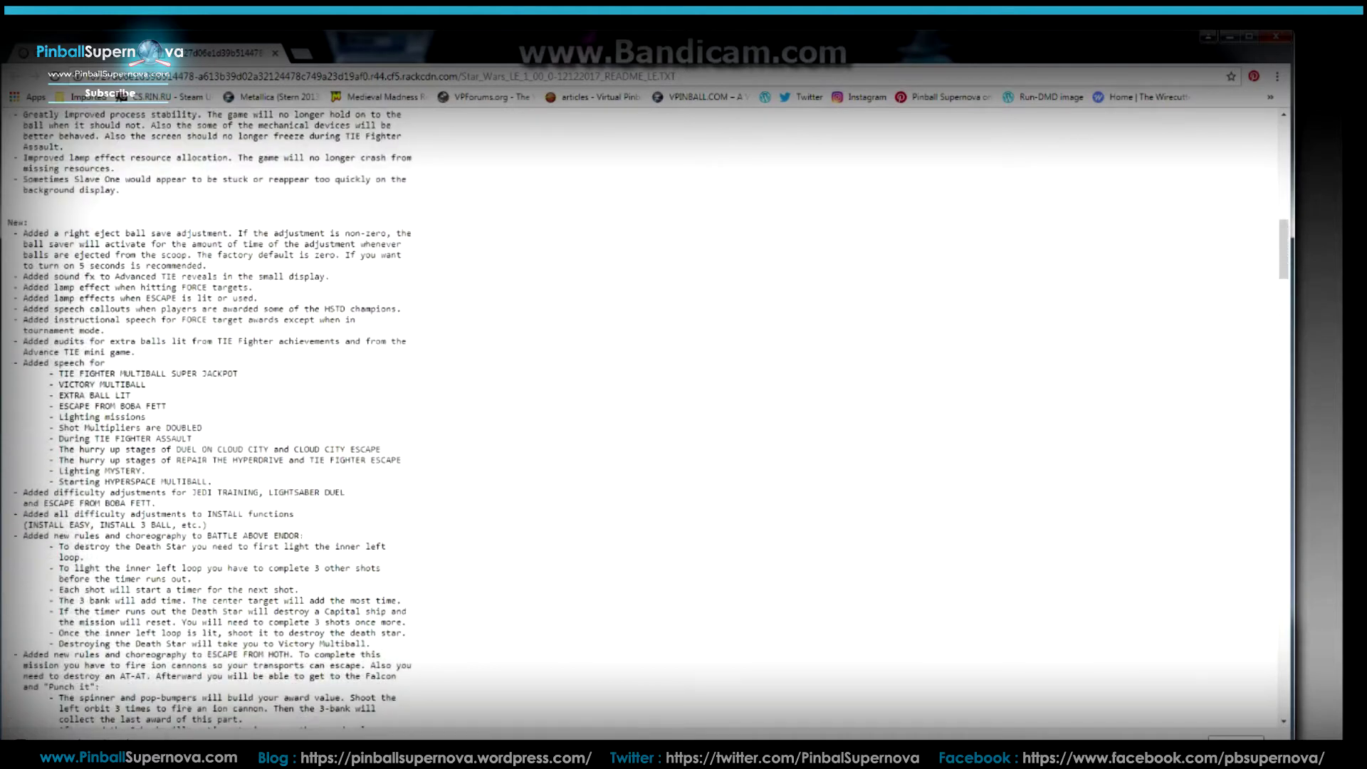
scroll(640, 420, "up", 3)
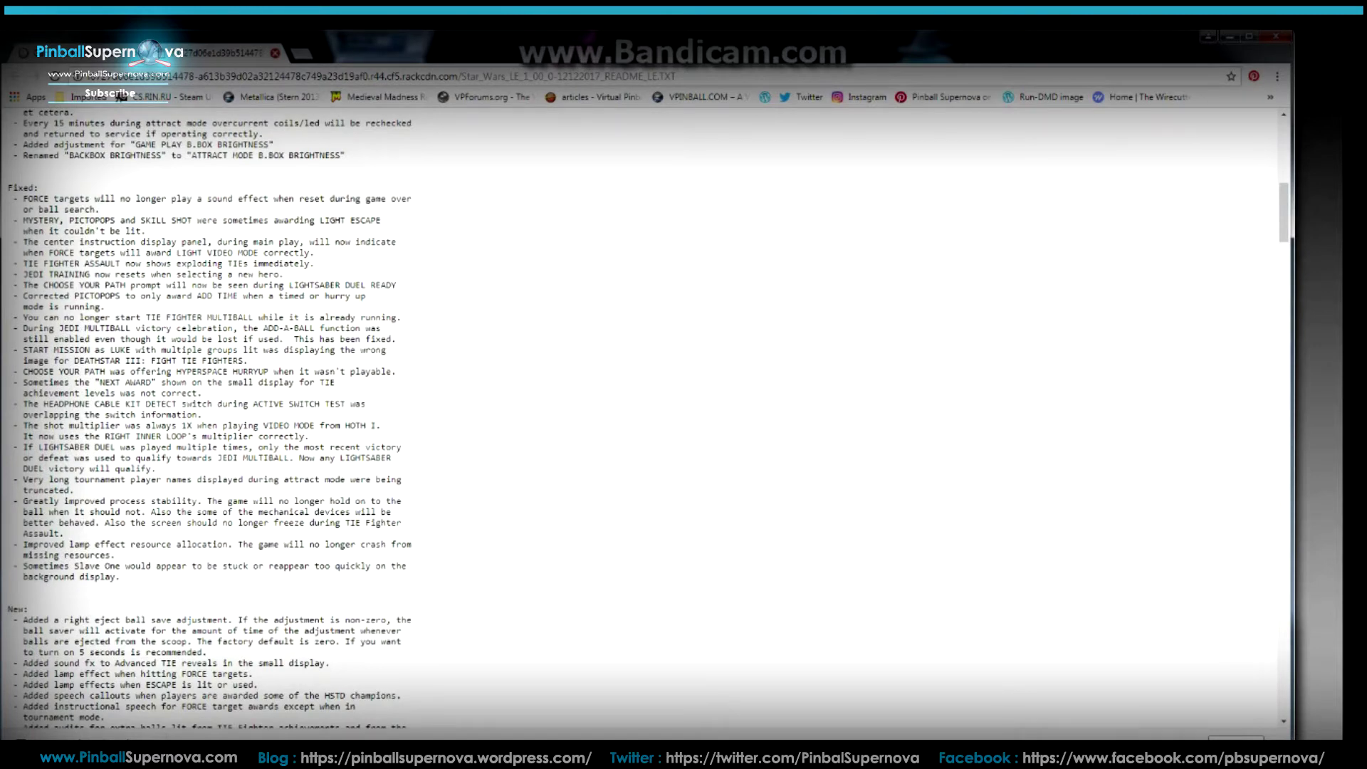
left_click(275, 53)
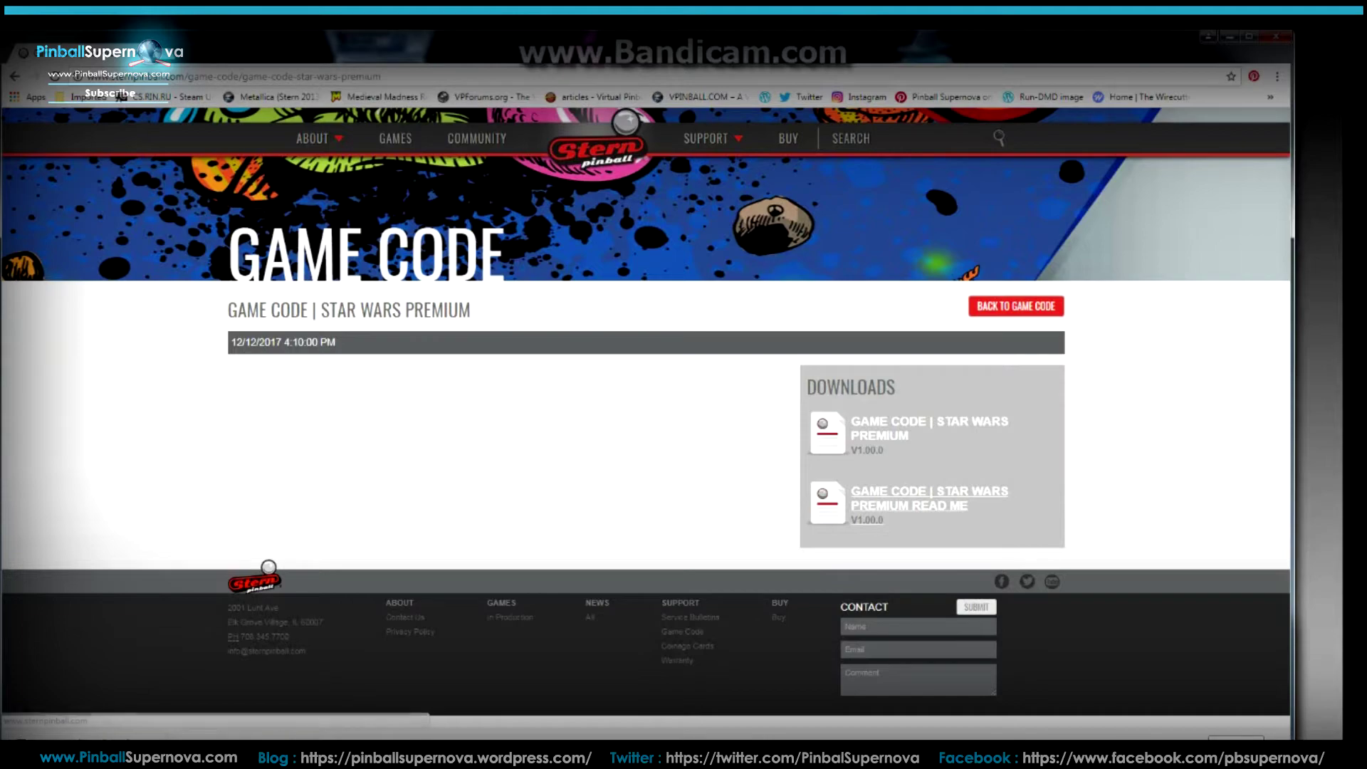
Save the Star Wars Premium V1.00.0 game code download into New folder (3)
key("super+Down")
key("super+Up")
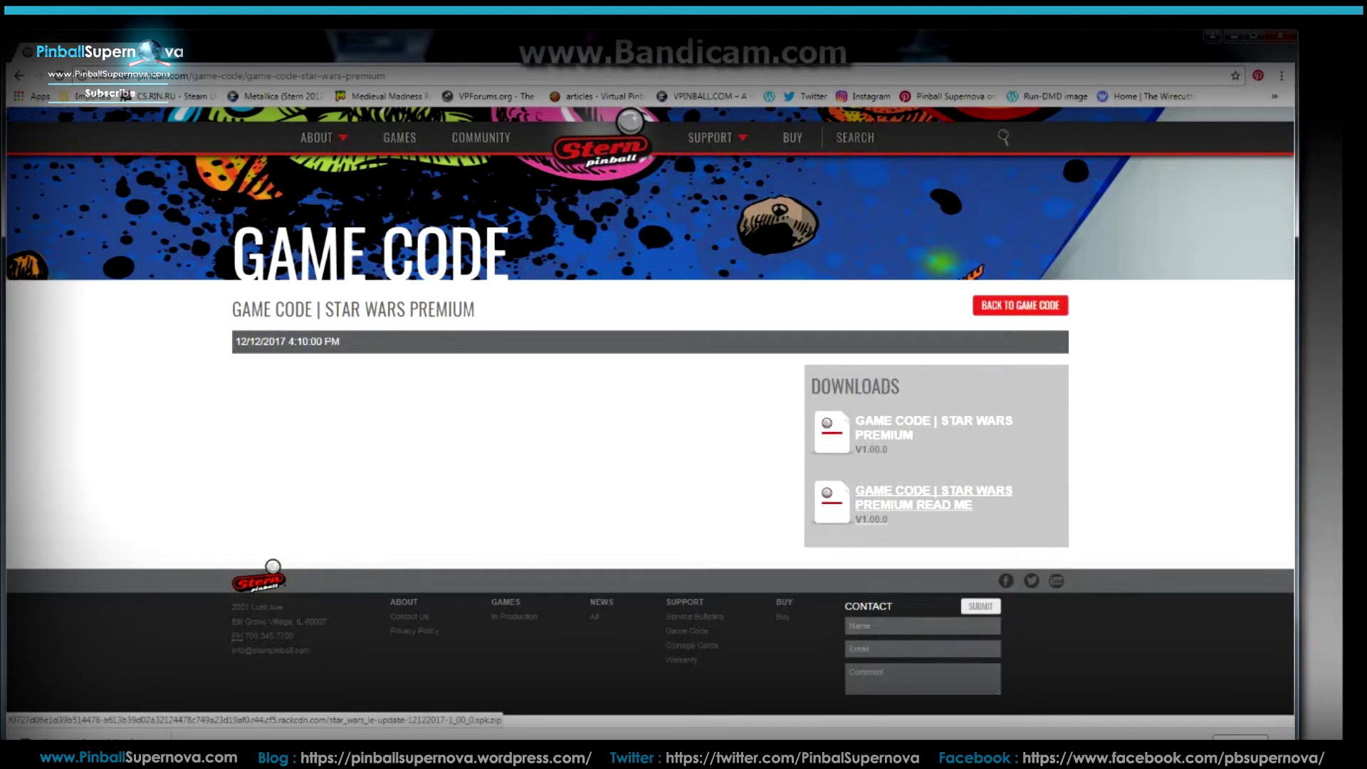
right_click(916, 425)
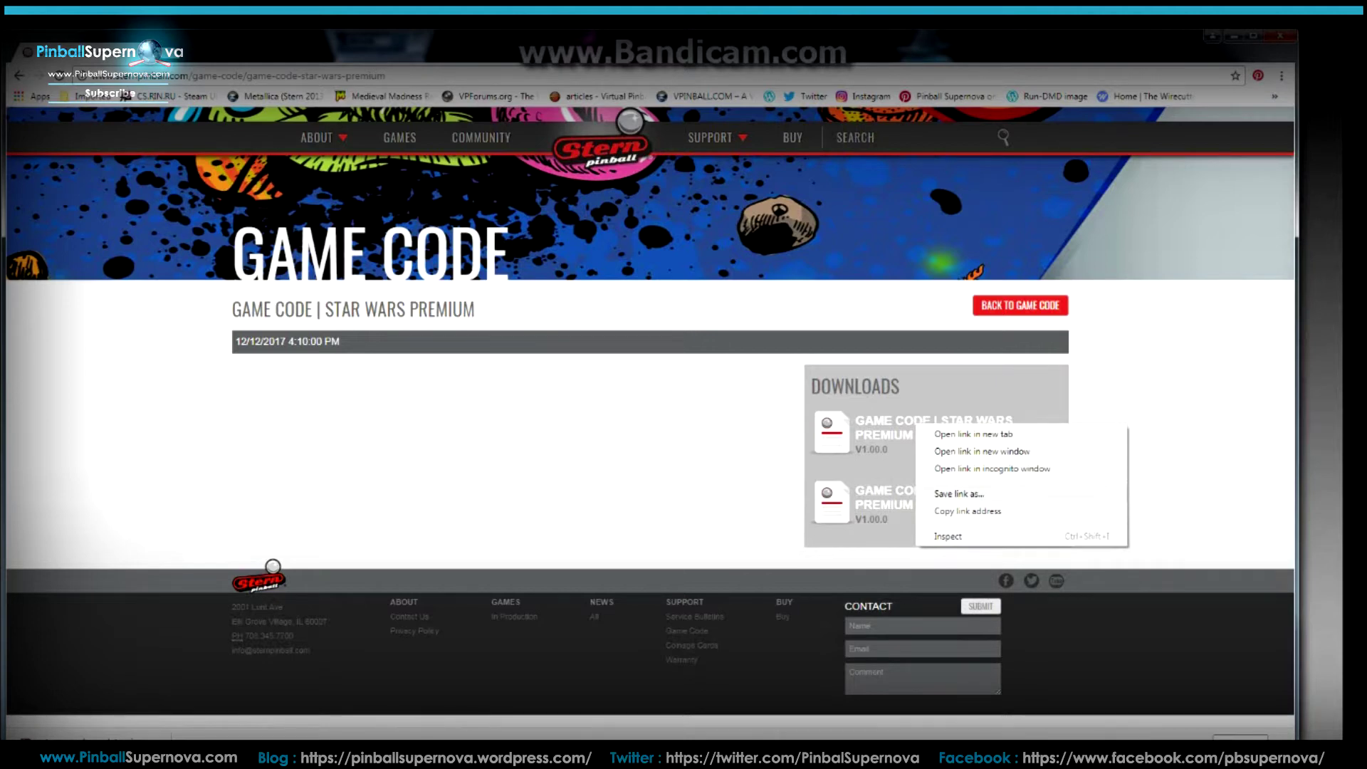
left_click(958, 493)
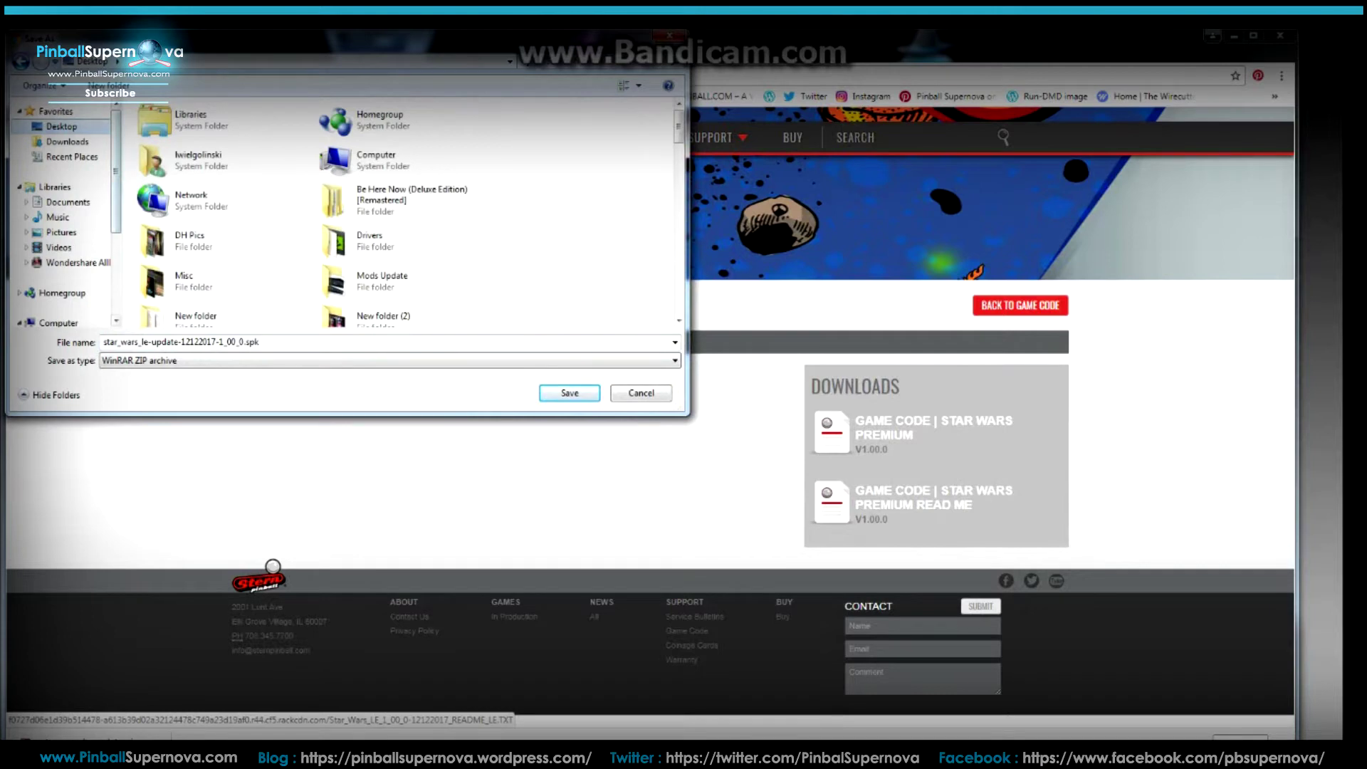
scroll(406, 214, "down", 2)
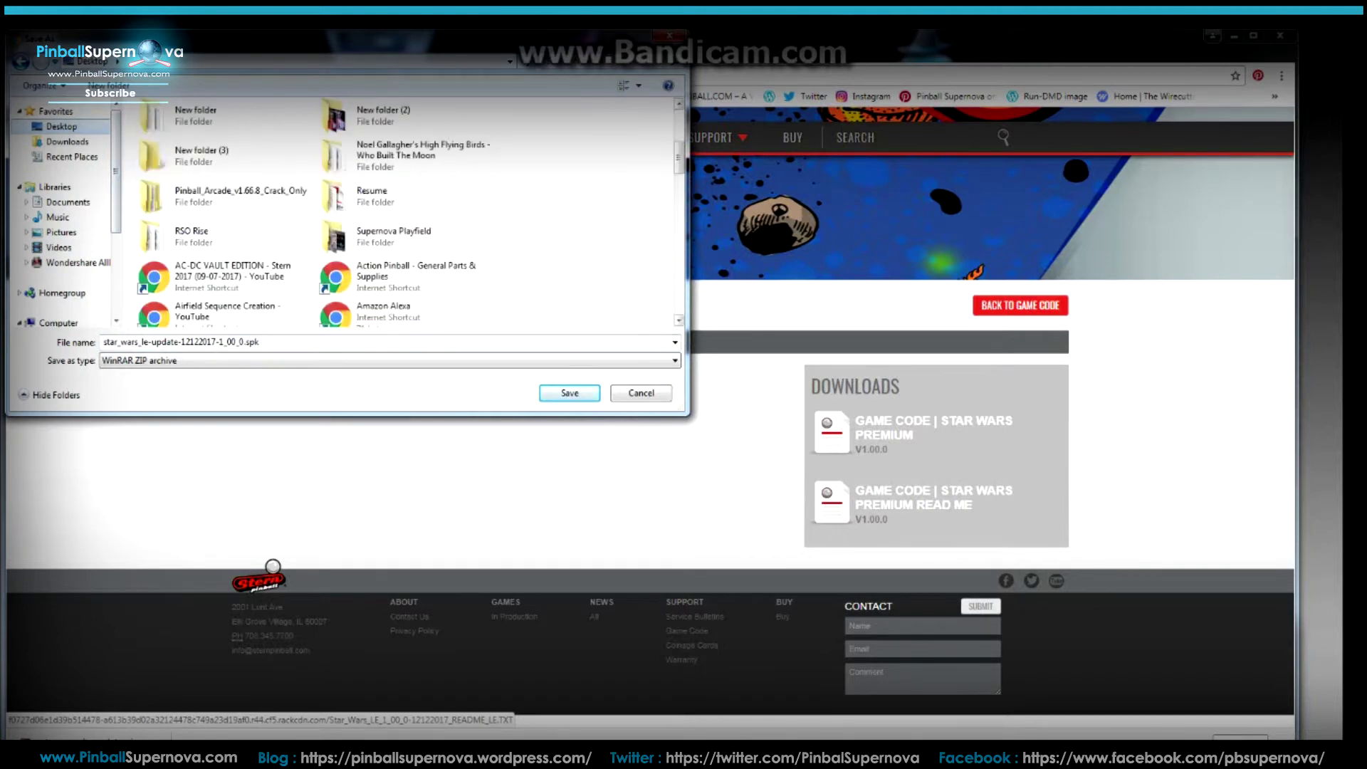
left_click(222, 155)
key("Return")
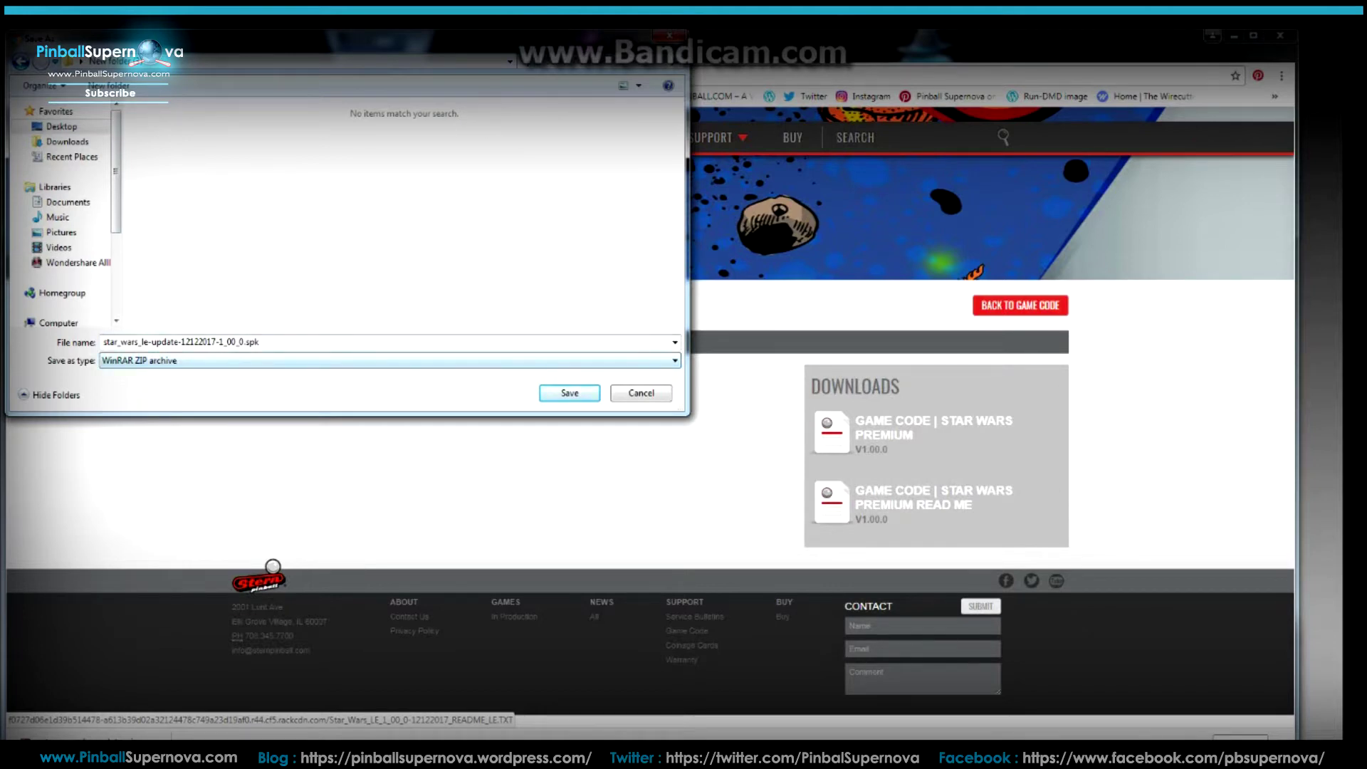
left_click(570, 393)
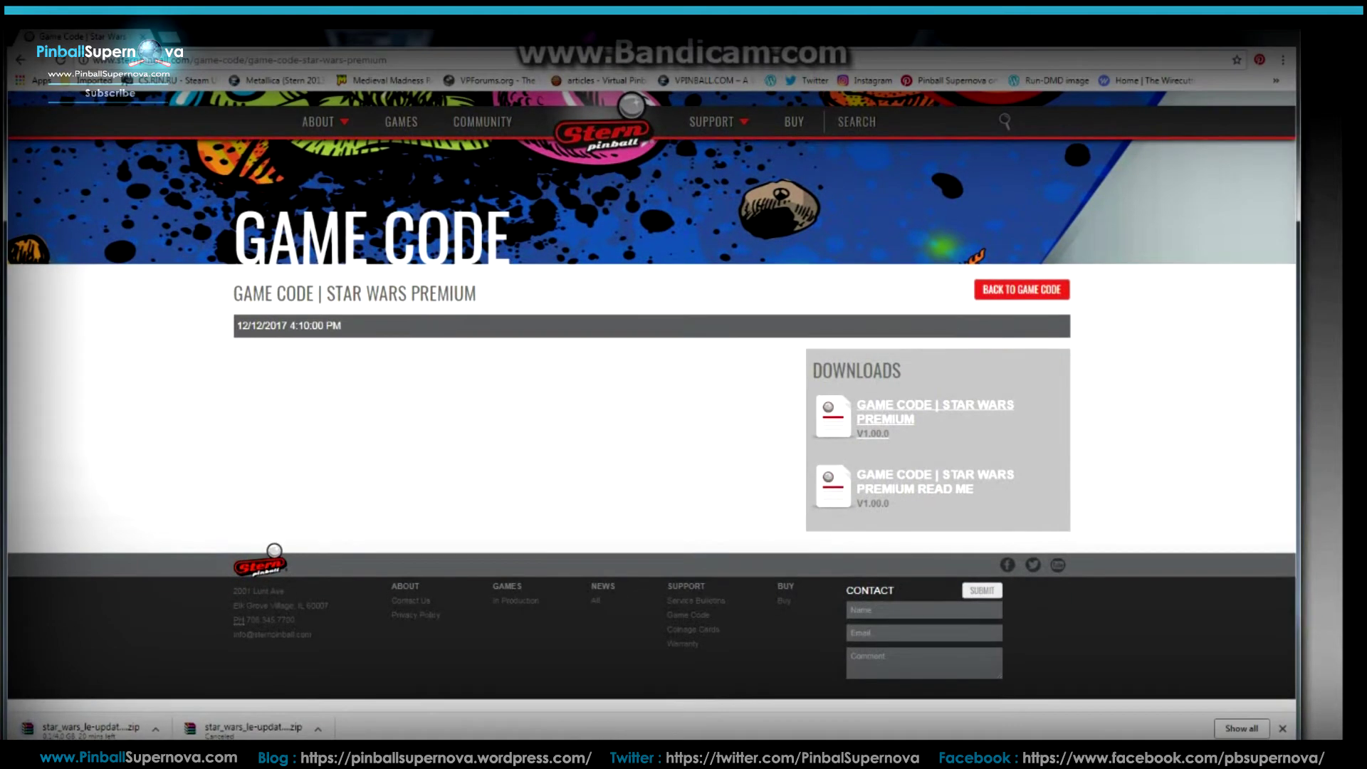
Check the download's progress in New folder (3), then move Chrome back into place
left_click_drag(712, 36, 808, 218)
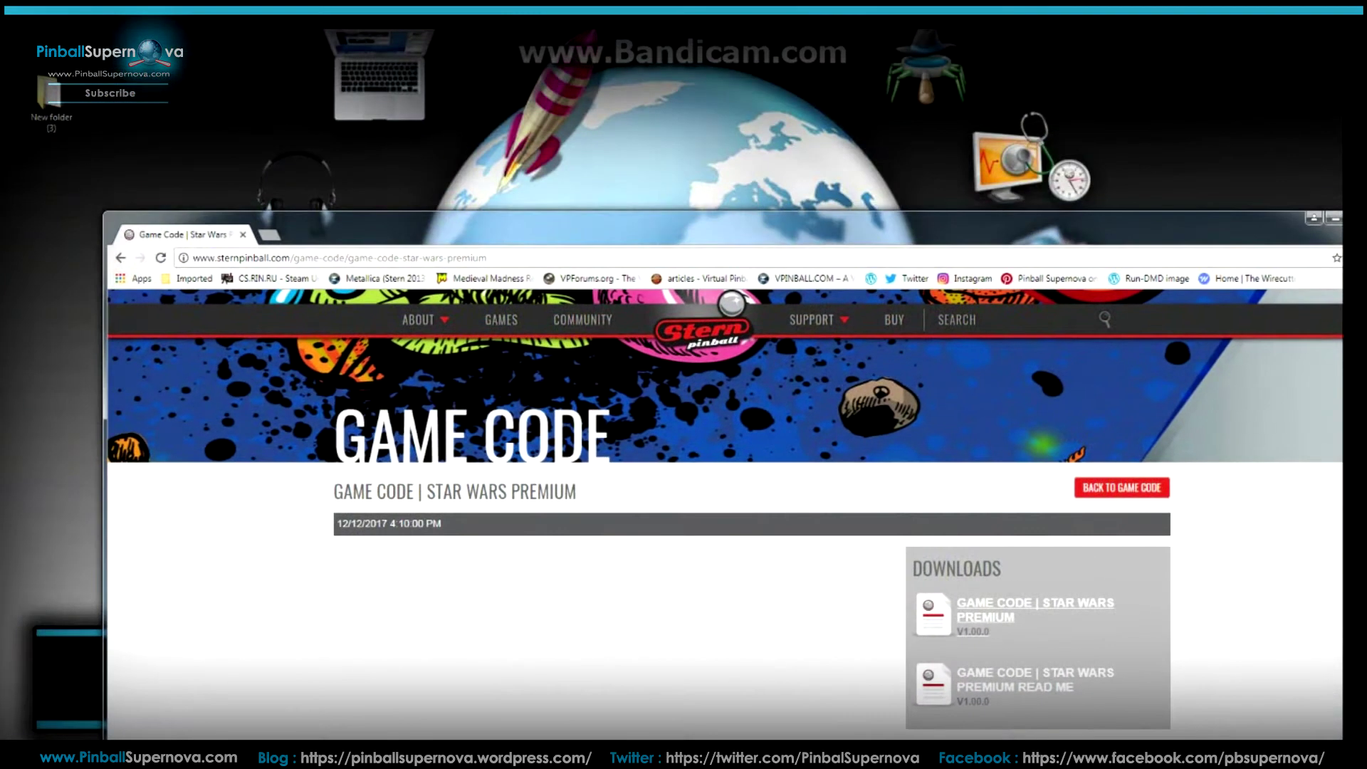
double_click(52, 105)
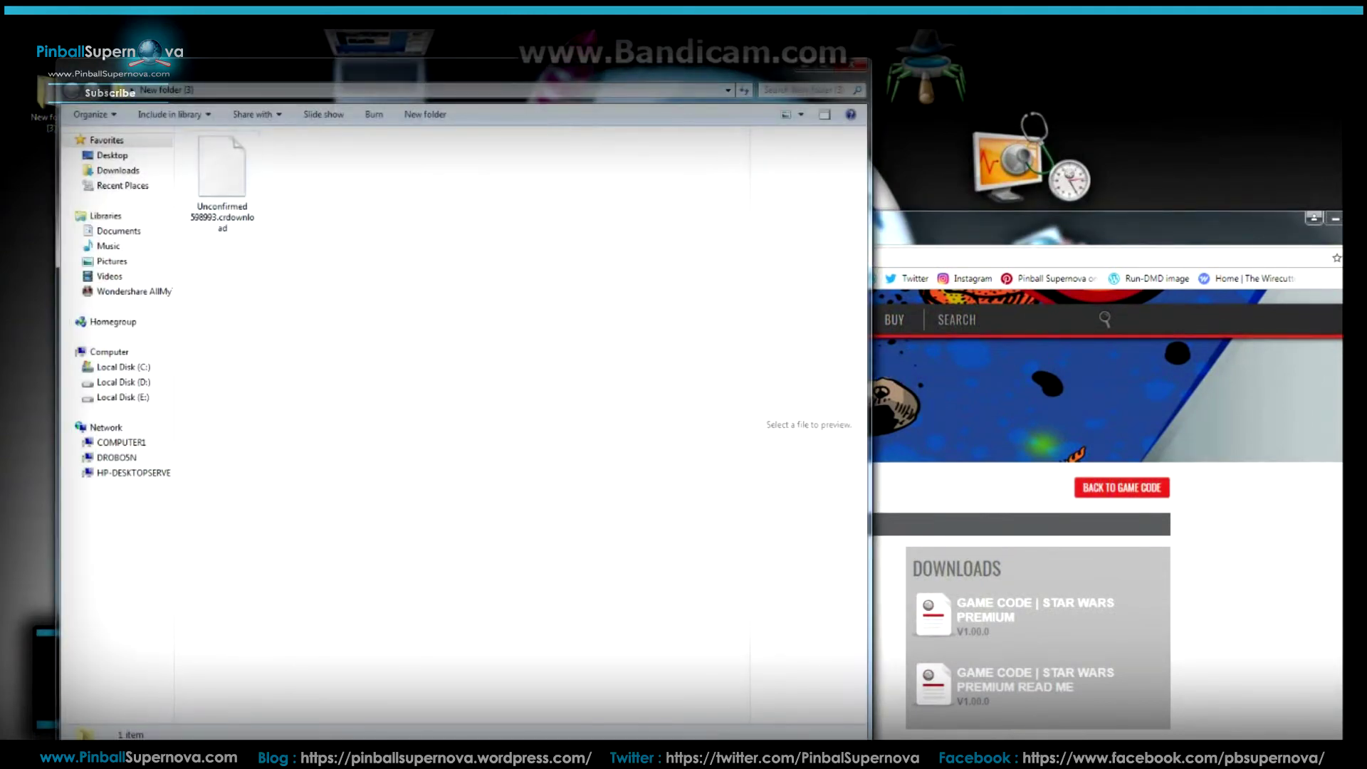
key("alt+F4")
left_click_drag(1139, 221, 1037, 26)
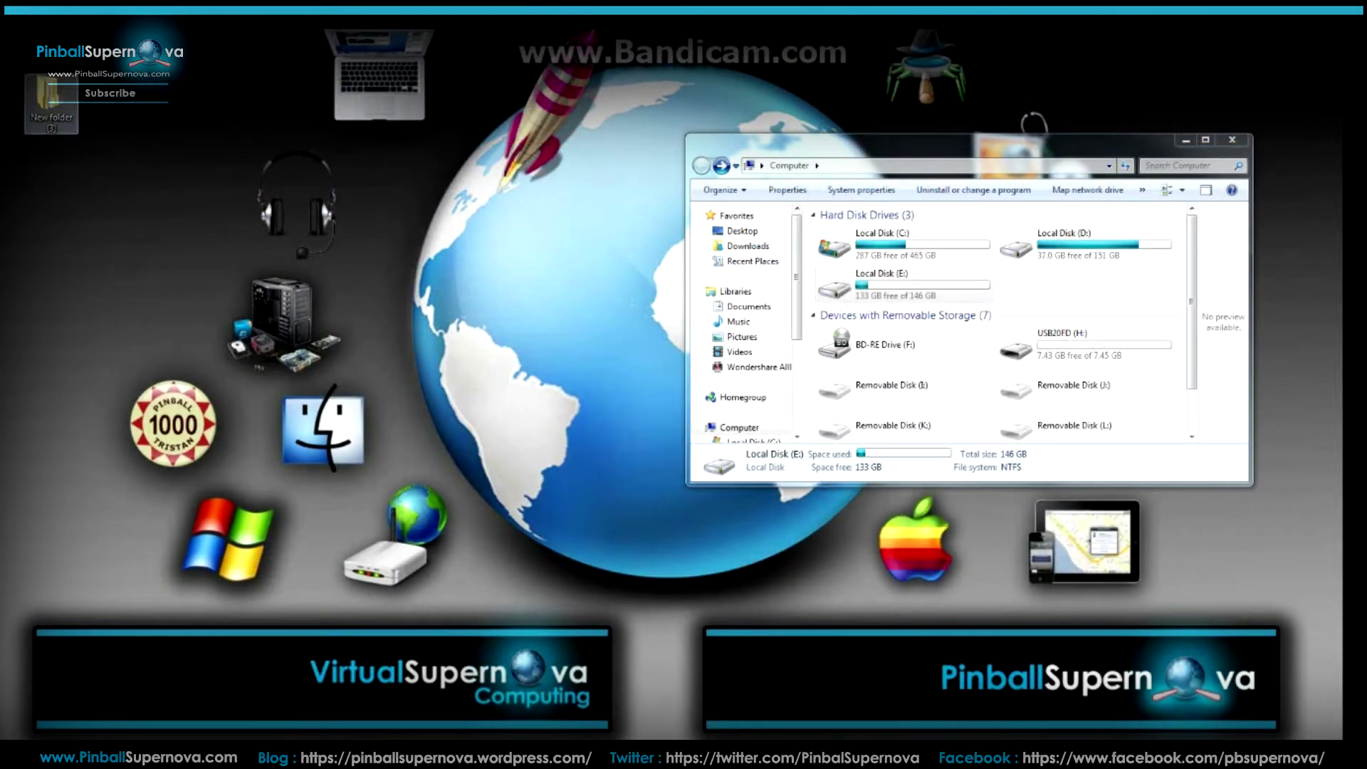
Show New folder (3) beside the opened USB20FD (H:) drive window
double_click(47, 96)
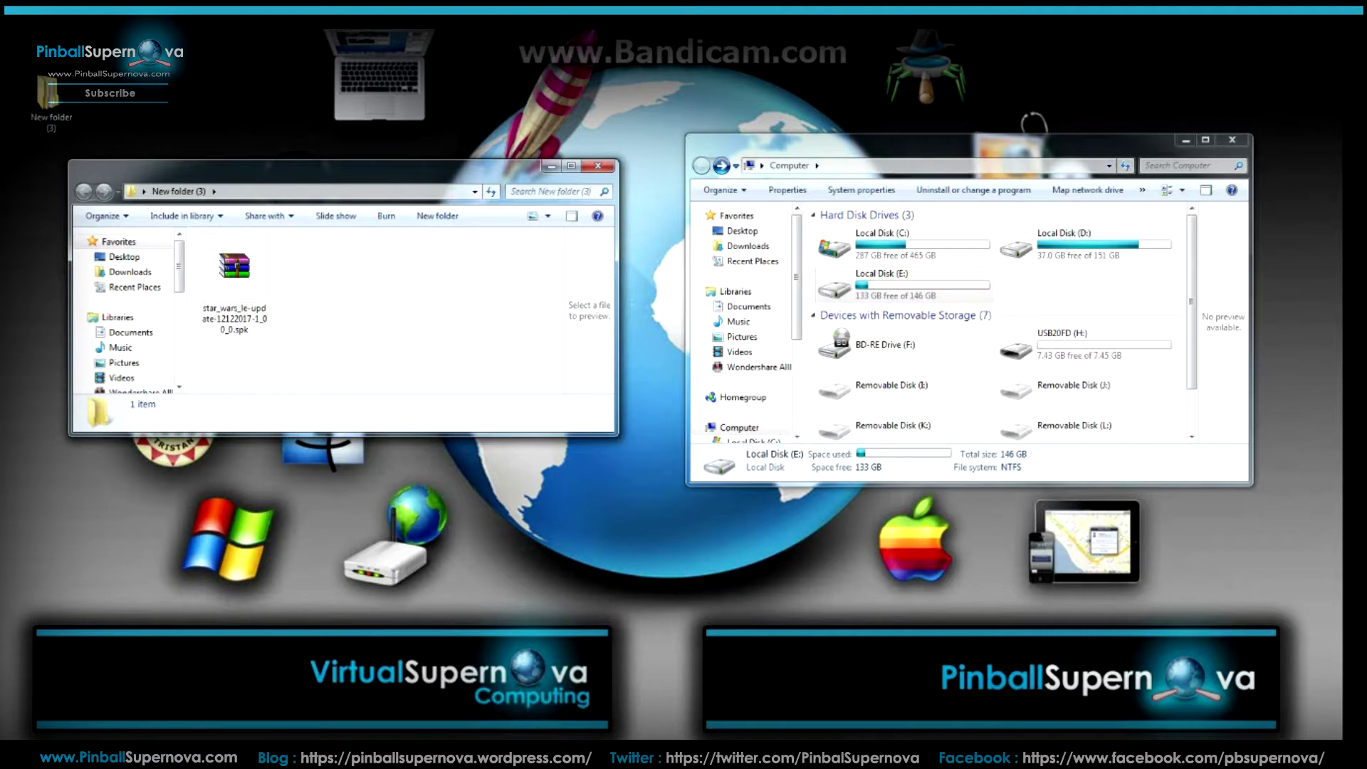
left_click_drag(926, 140, 876, 117)
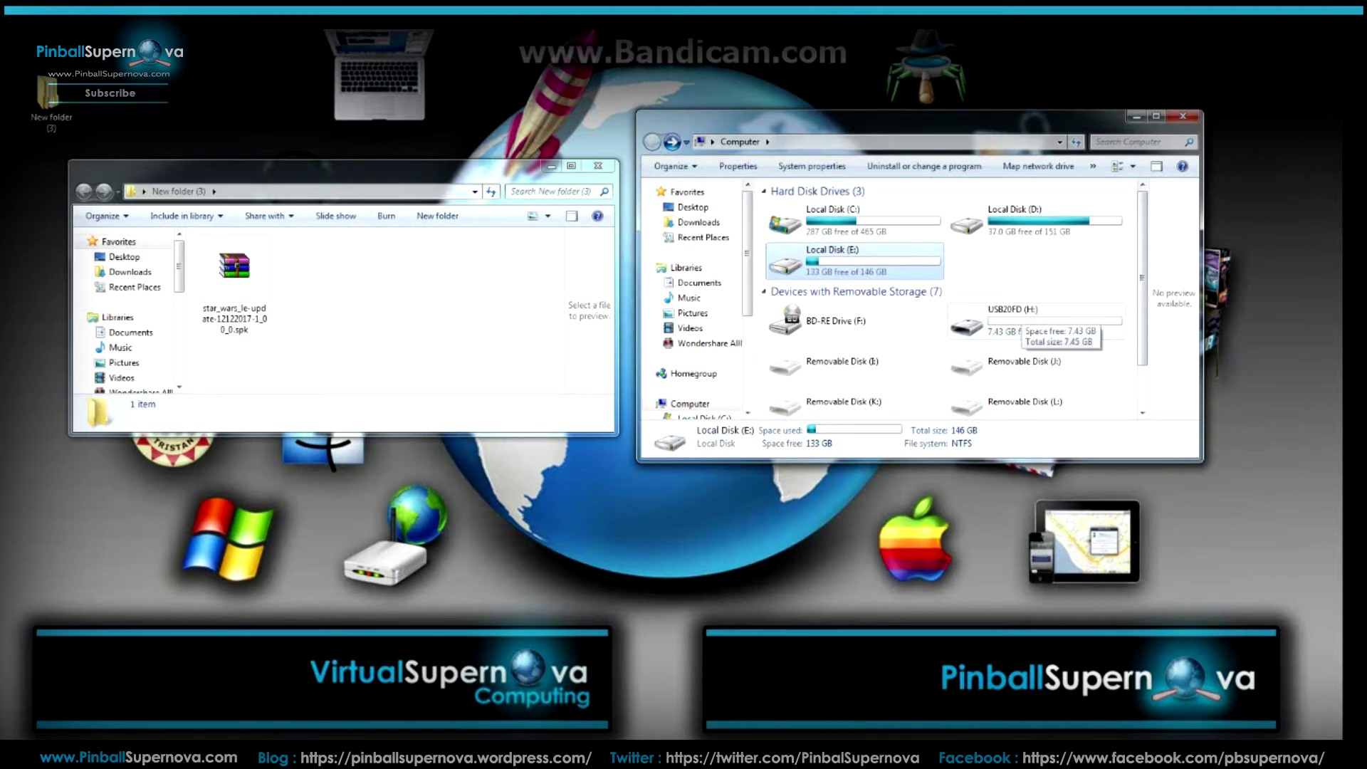
double_click(1011, 320)
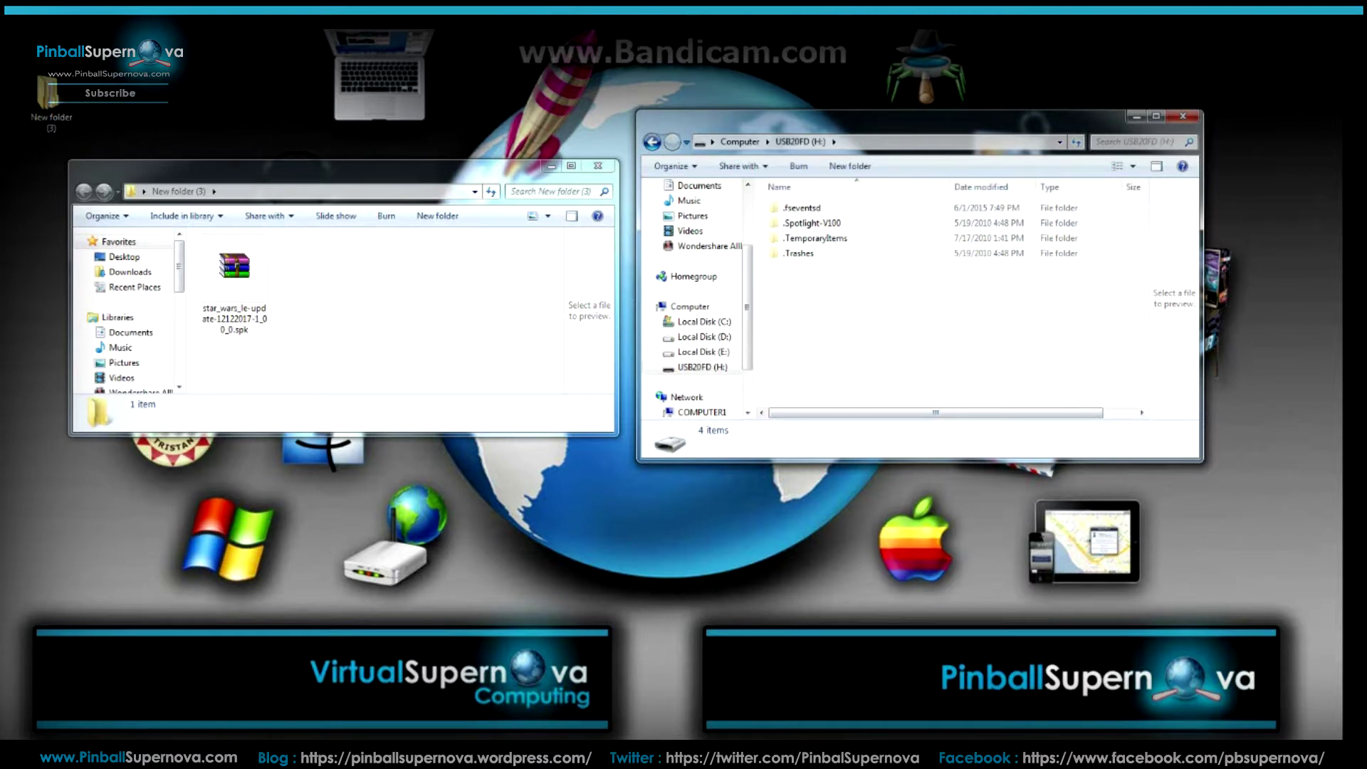
right_click(704, 367)
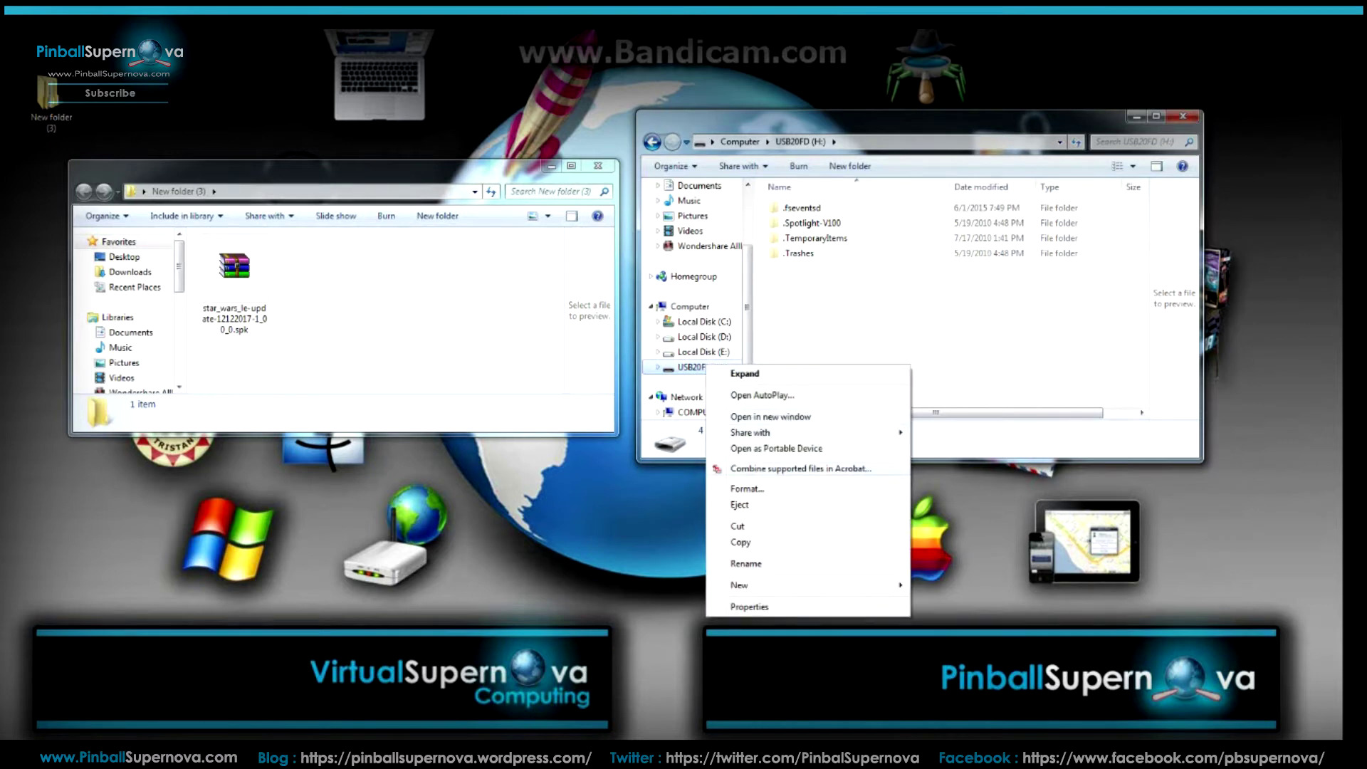
left_click(734, 602)
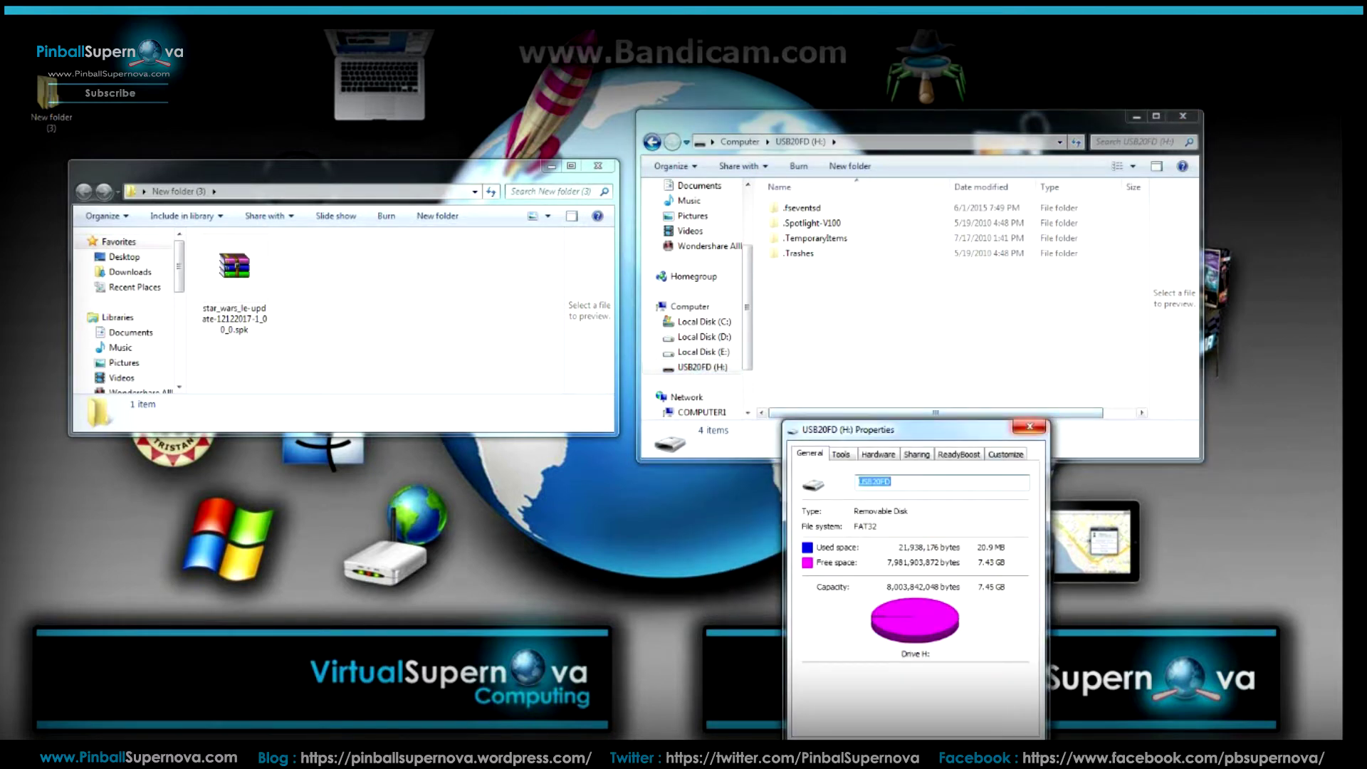
left_click(1029, 425)
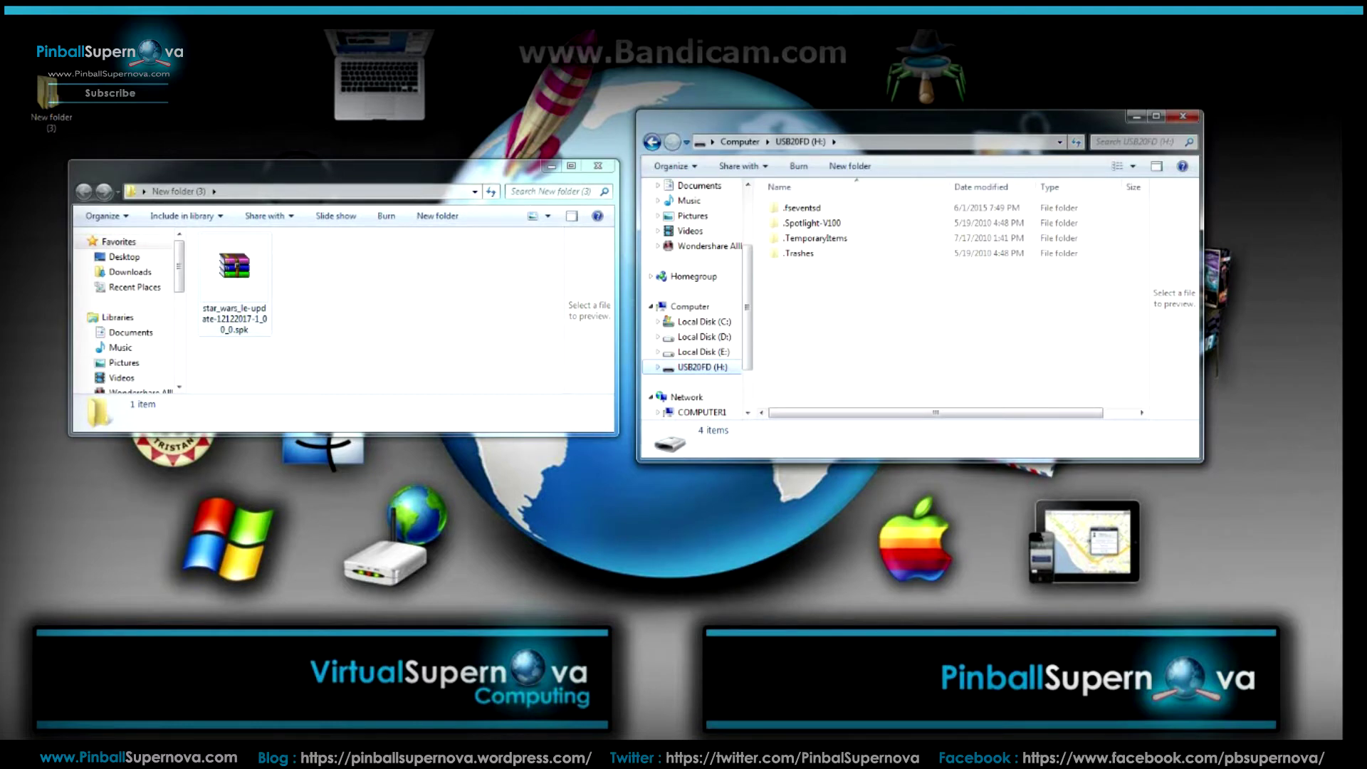
Open the downloaded .spk file with Windows Explorer and move its window to the left
right_click(232, 280)
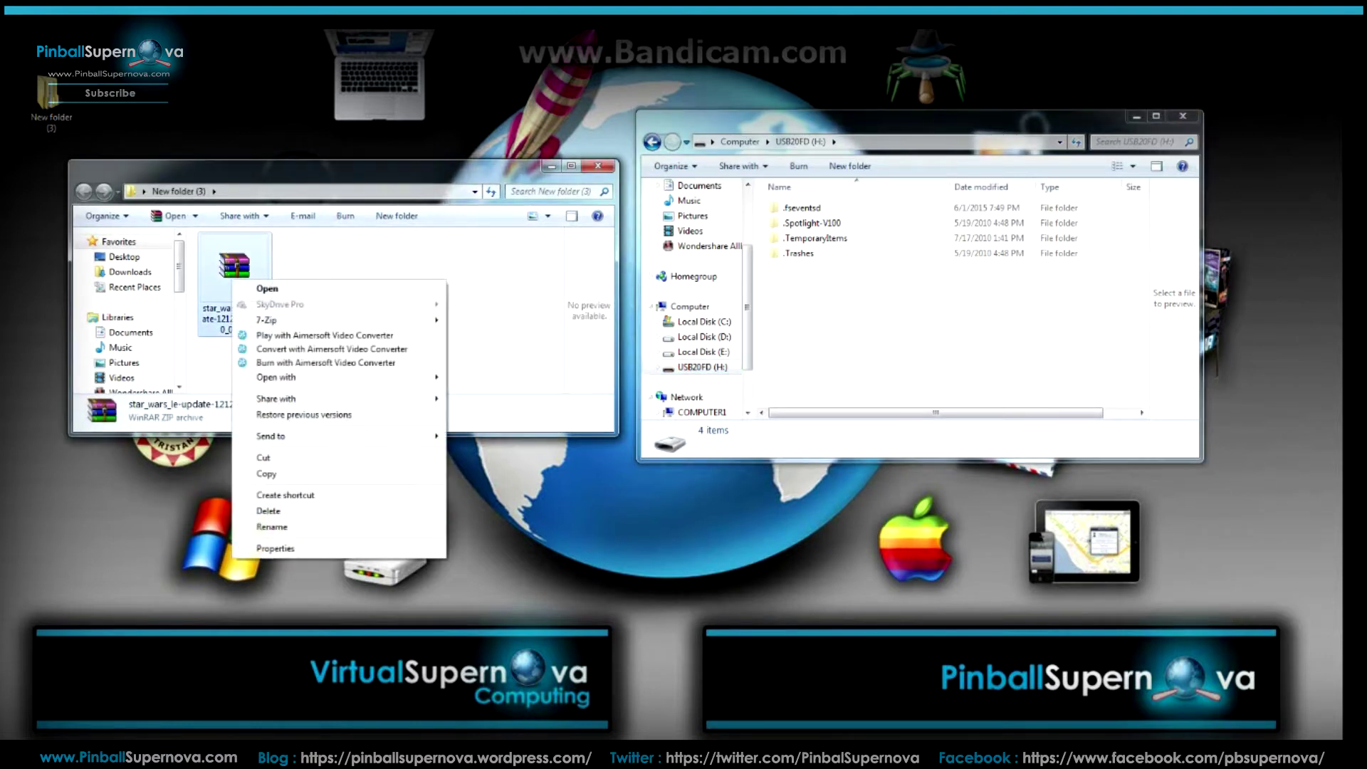
mouse_move(285, 377)
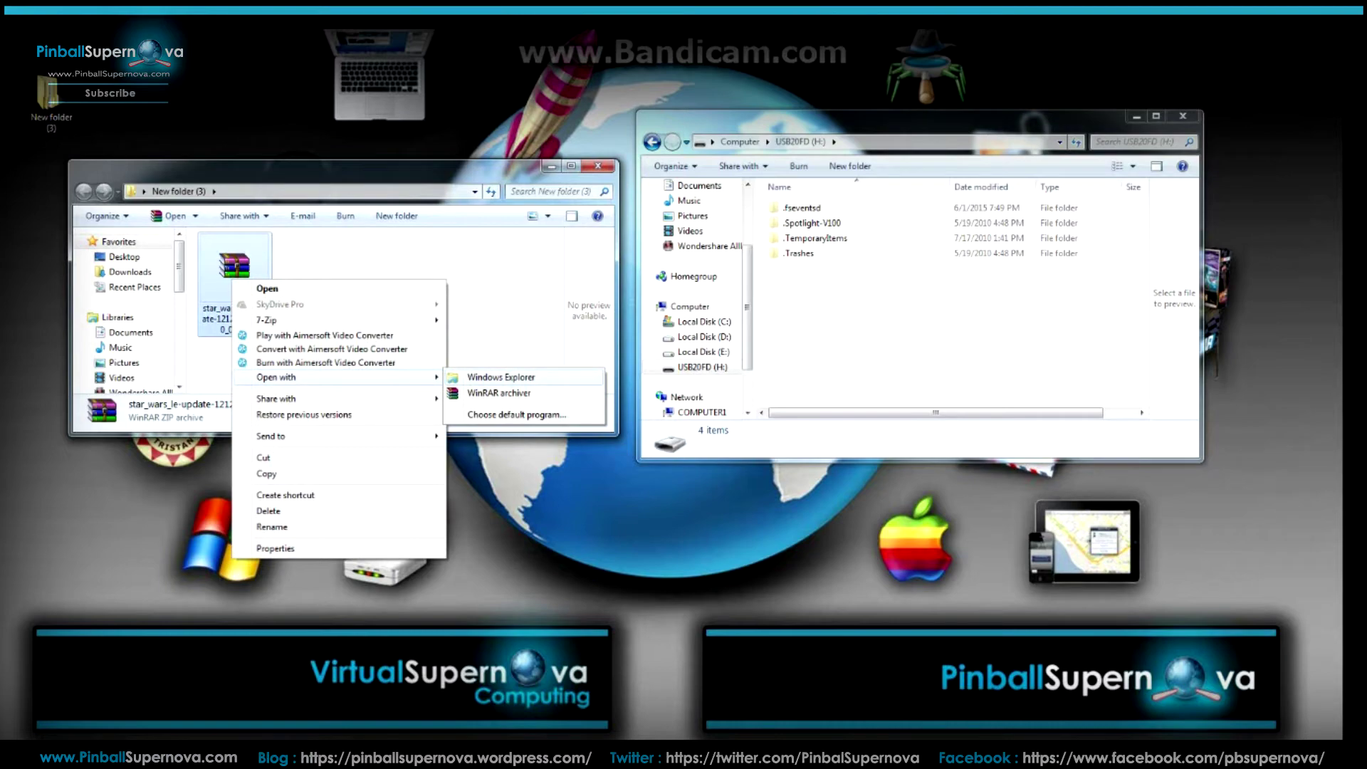
left_click(501, 376)
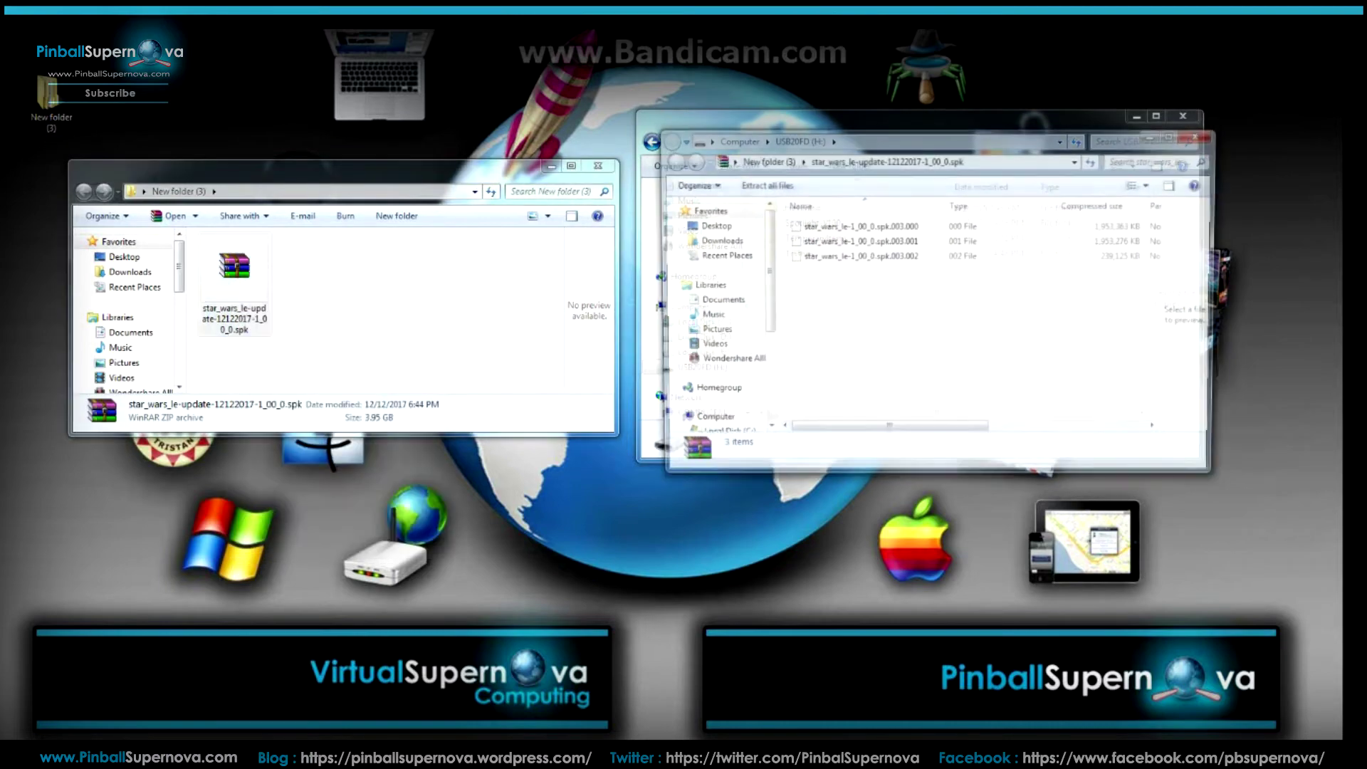
left_click_drag(926, 135, 325, 148)
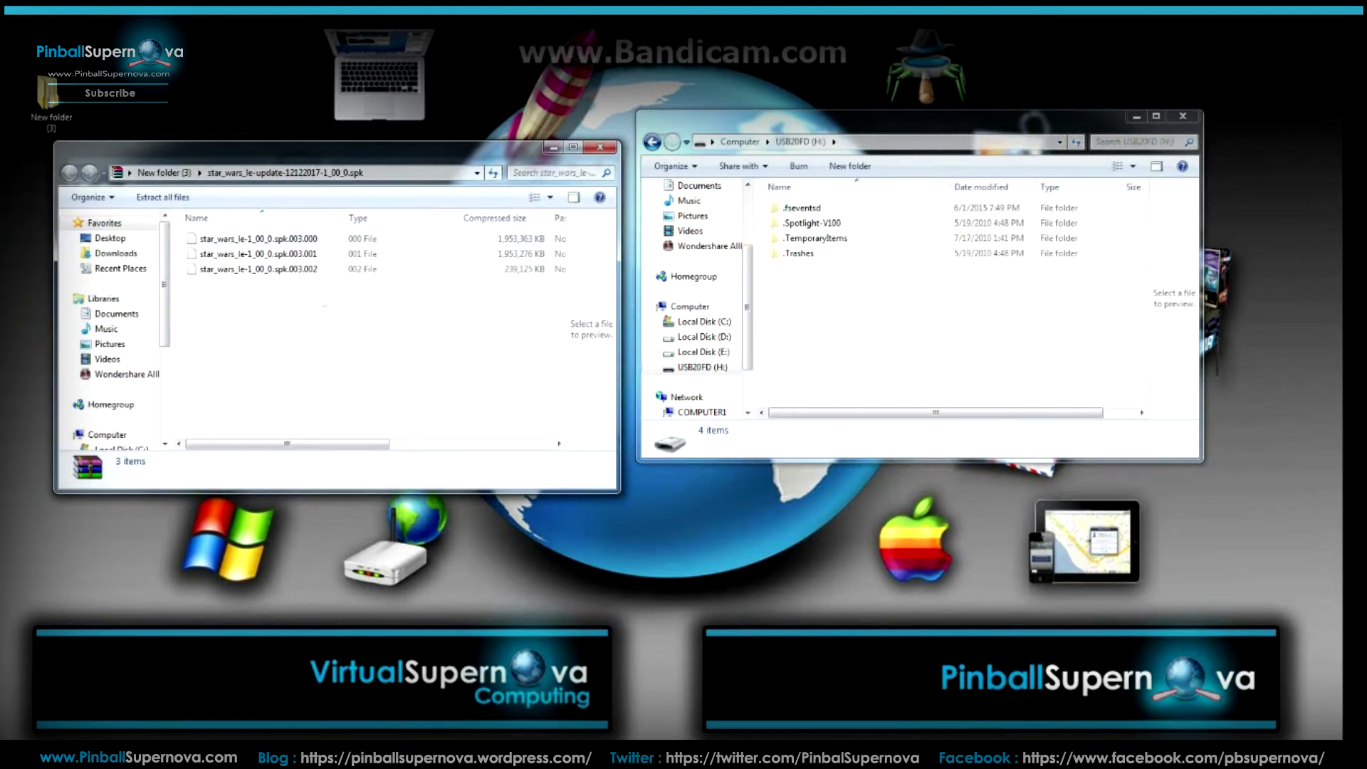
Select the three star_wars_le-1_00_0.spk.003 parts and copy them onto USB20FD (H:)
left_click_drag(297, 327, 218, 231)
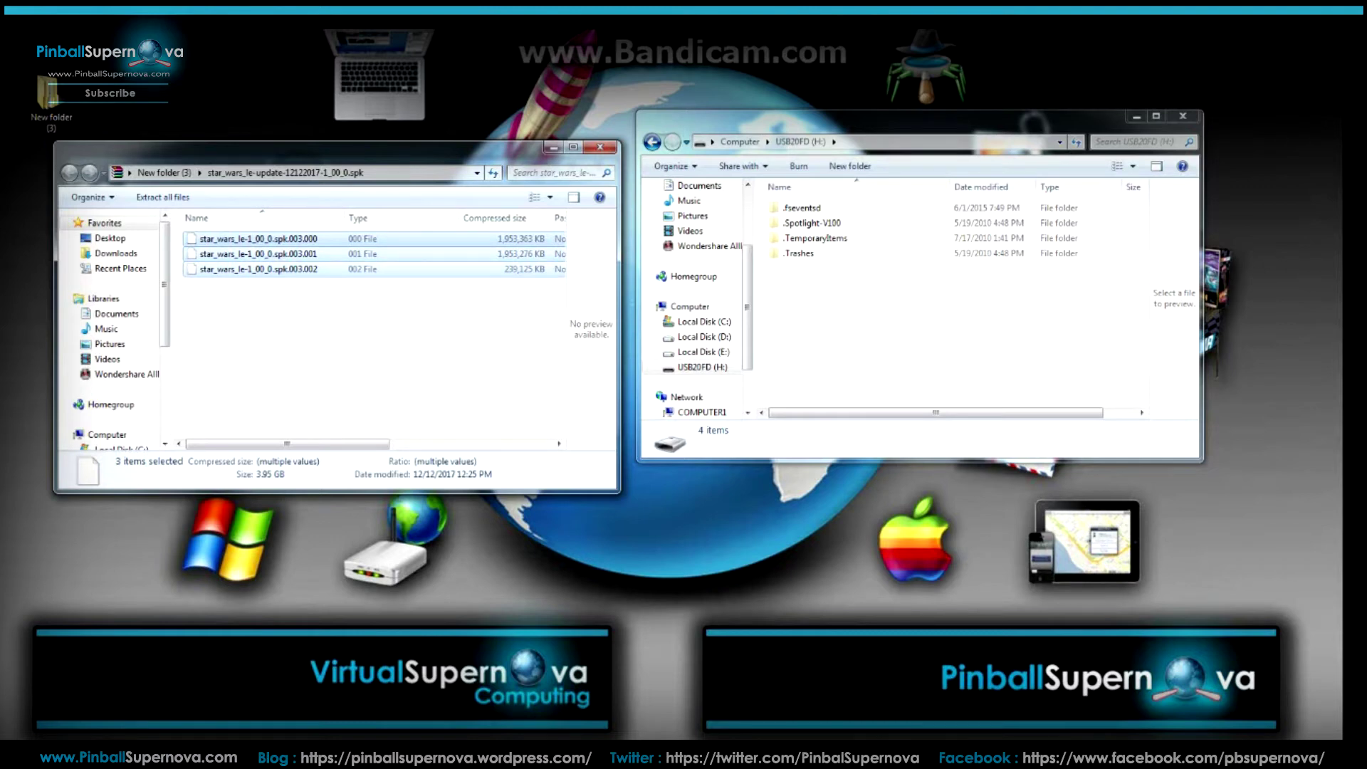
left_click_drag(256, 253, 893, 320)
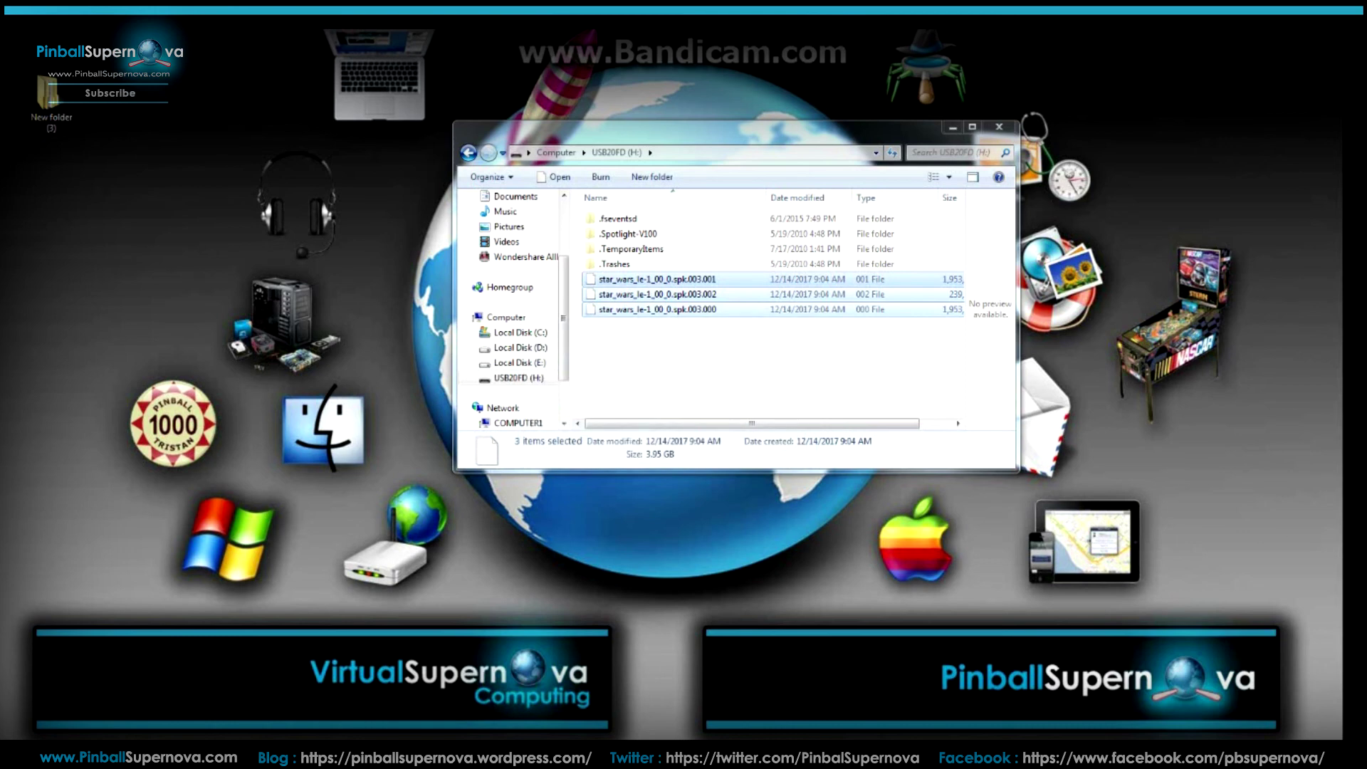
left_click(675, 298)
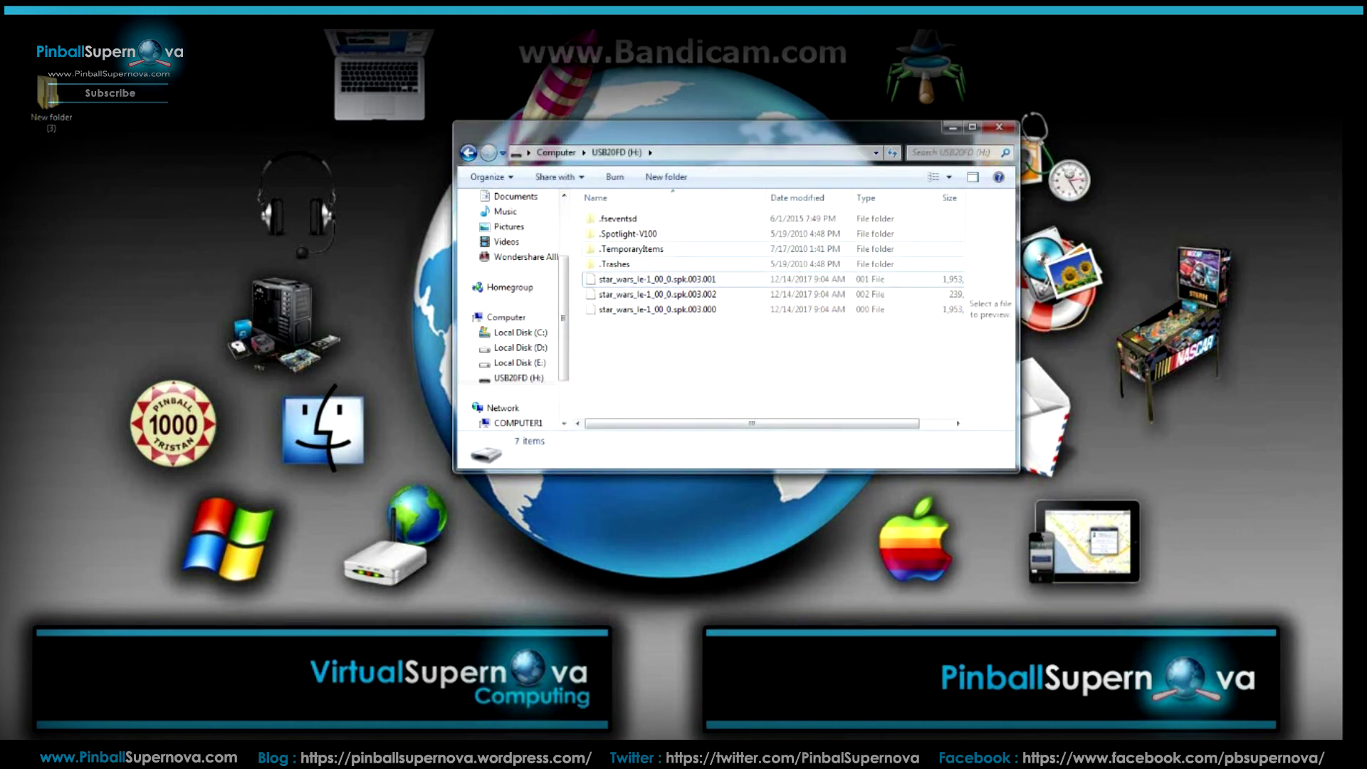